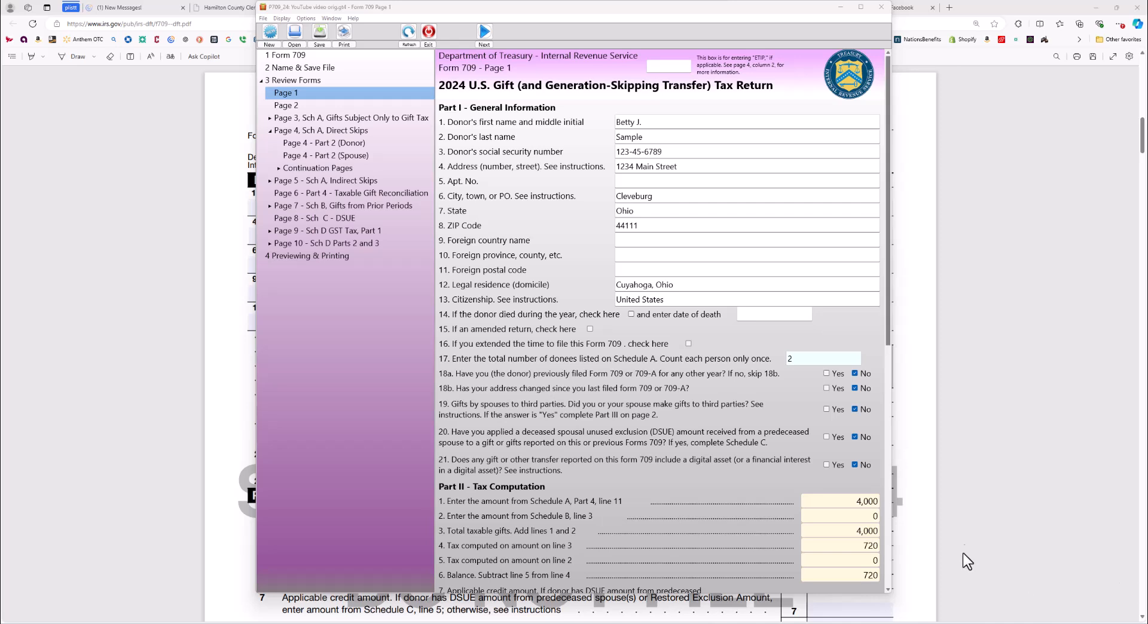
Step: Switch to the browser's draft 2024 Form 709 and review page 1 and Schedule A, Part 1 on page 3
{"action": "left_click", "coordinate": [1018, 9]}
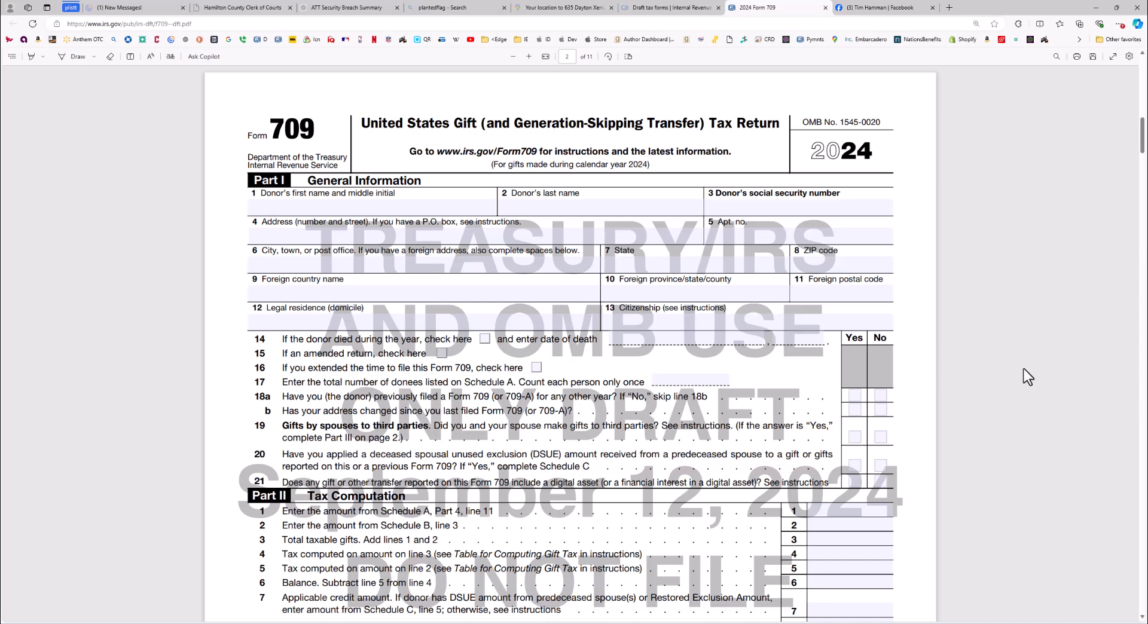
{"action": "scroll", "coordinate": [1022, 377], "scroll_direction": "up", "scroll_amount": 2}
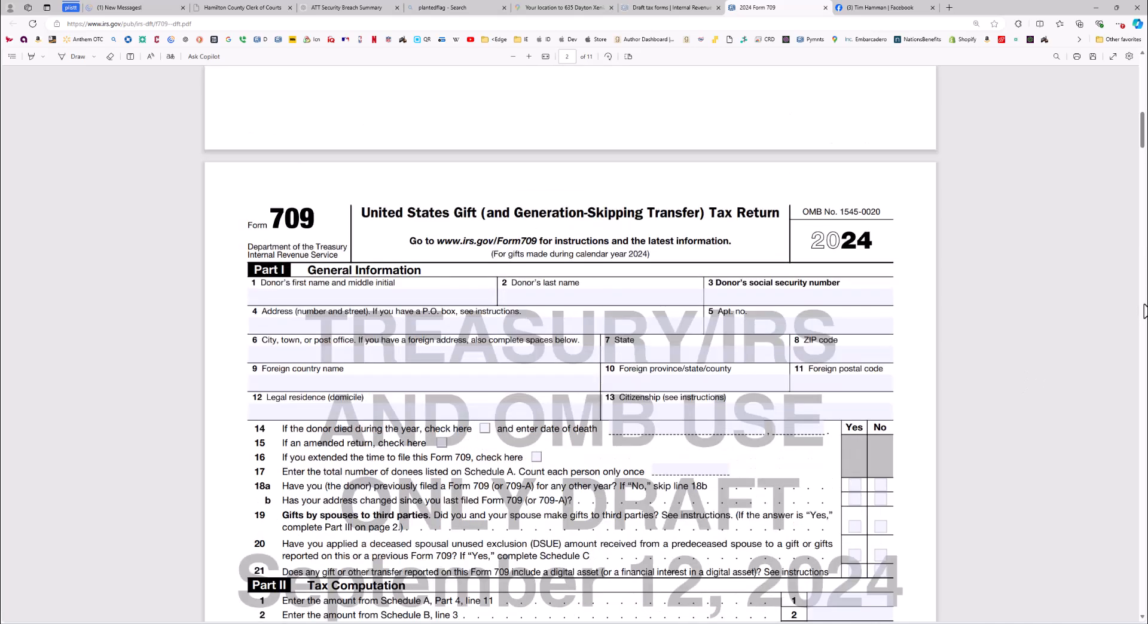
{"action": "scroll", "coordinate": [1143, 311], "scroll_direction": "down", "scroll_amount": 20}
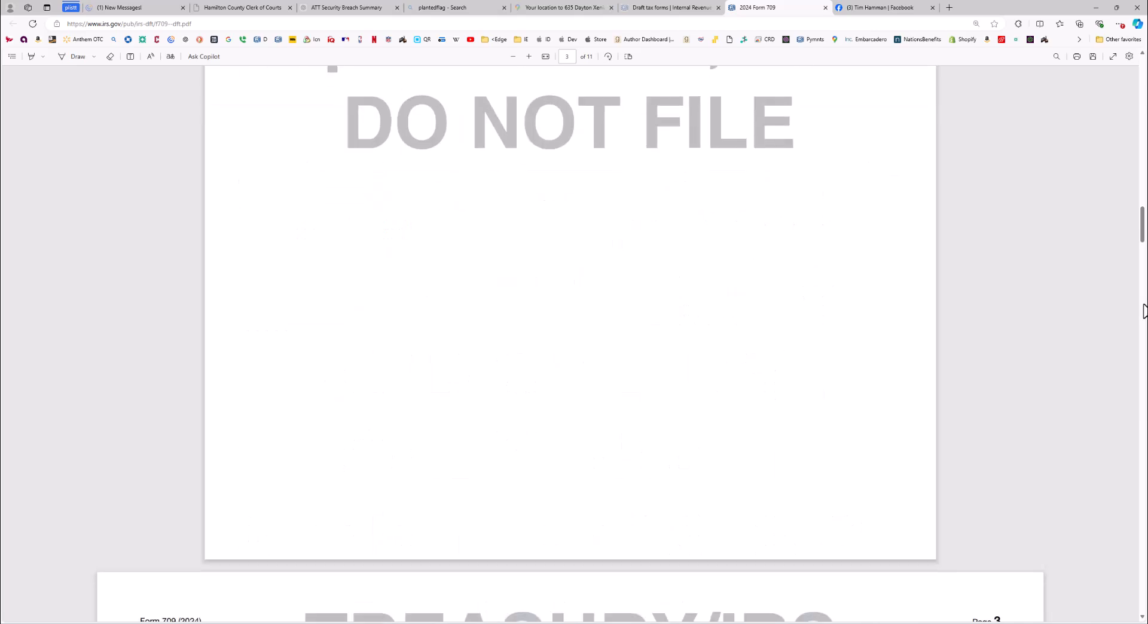
{"action": "scroll", "coordinate": [1143, 312], "scroll_direction": "down", "scroll_amount": 8}
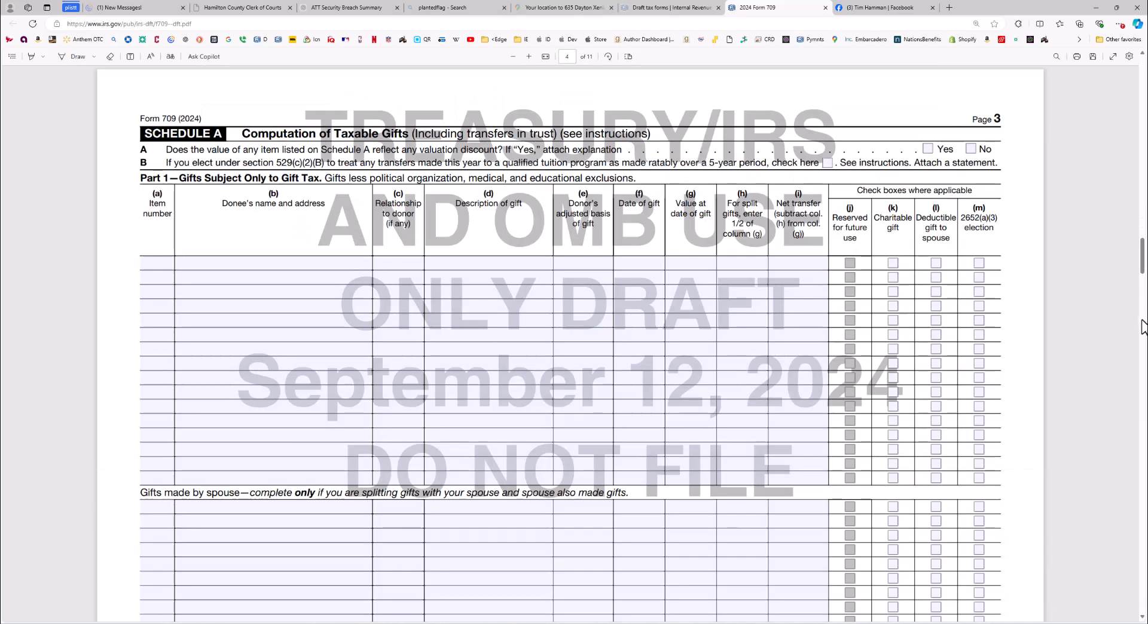
{"action": "scroll", "coordinate": [1066, 357], "scroll_direction": "down", "scroll_amount": 3}
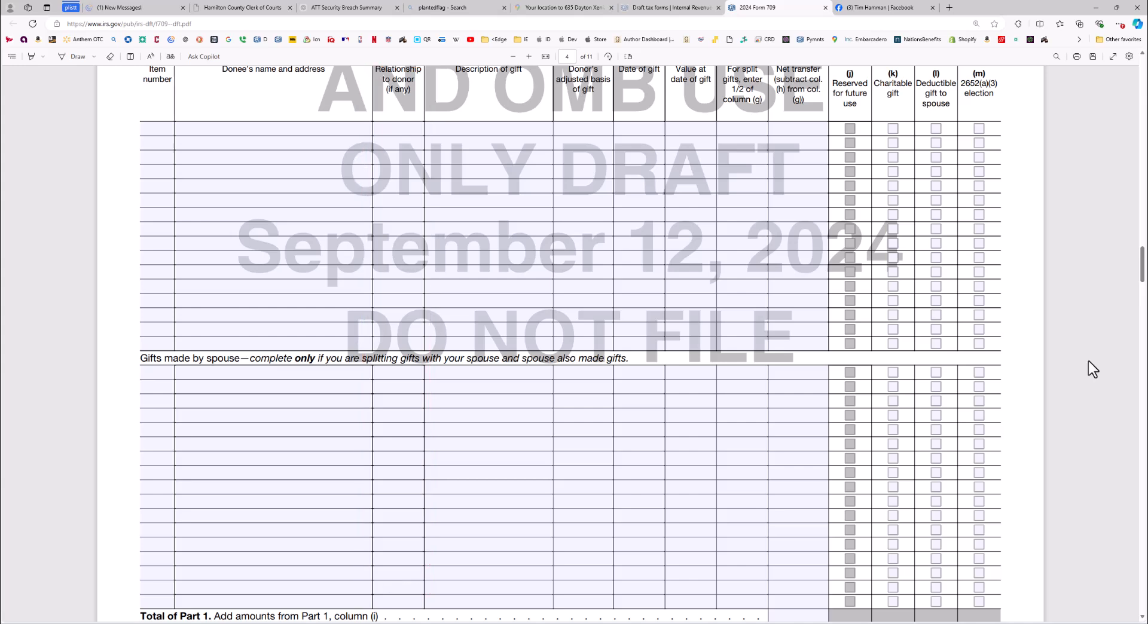
{"action": "scroll", "coordinate": [679, 257], "scroll_direction": "down", "scroll_amount": 1}
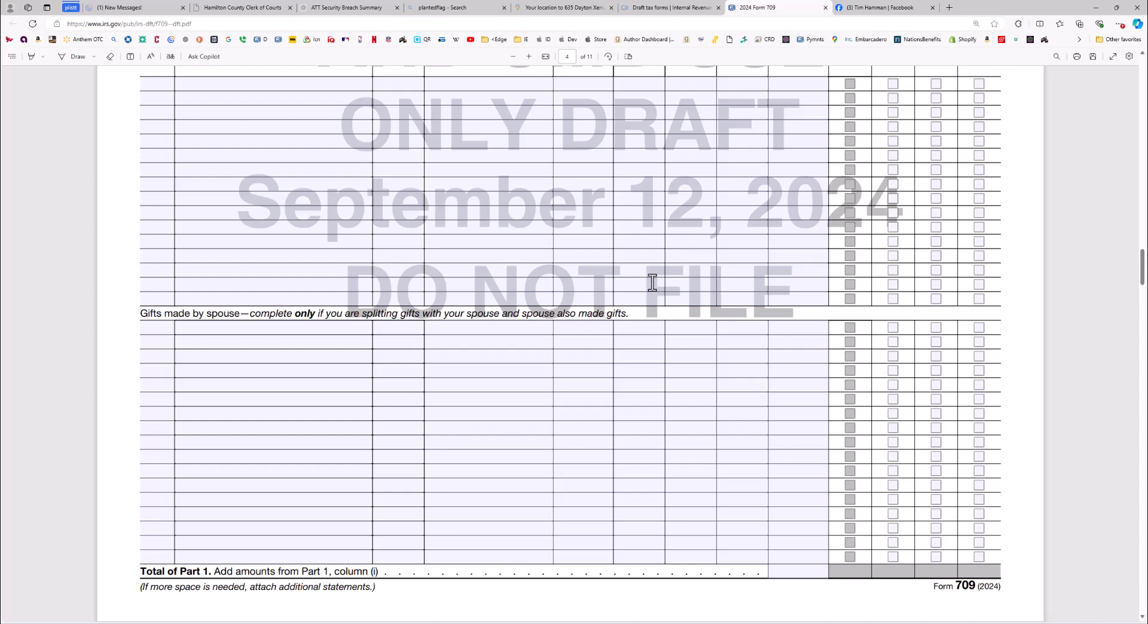
Step: Look through the remaining draft pages, from Schedule A, Part 2 to the Schedule D, Part 3 tax computation
{"action": "scroll", "coordinate": [652, 283], "scroll_direction": "down", "scroll_amount": 10}
{"action": "scroll", "coordinate": [657, 278], "scroll_direction": "down", "scroll_amount": 8}
{"action": "scroll", "coordinate": [658, 279], "scroll_direction": "up", "scroll_amount": 3}
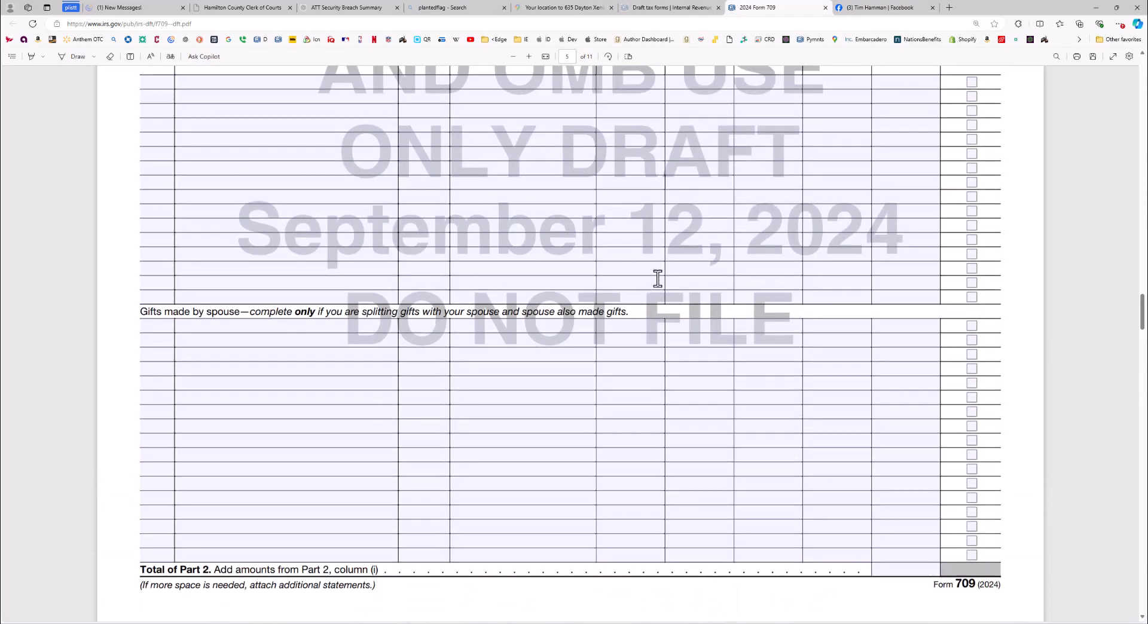
{"action": "scroll", "coordinate": [657, 279], "scroll_direction": "down", "scroll_amount": 10}
{"action": "scroll", "coordinate": [658, 277], "scroll_direction": "down", "scroll_amount": 20}
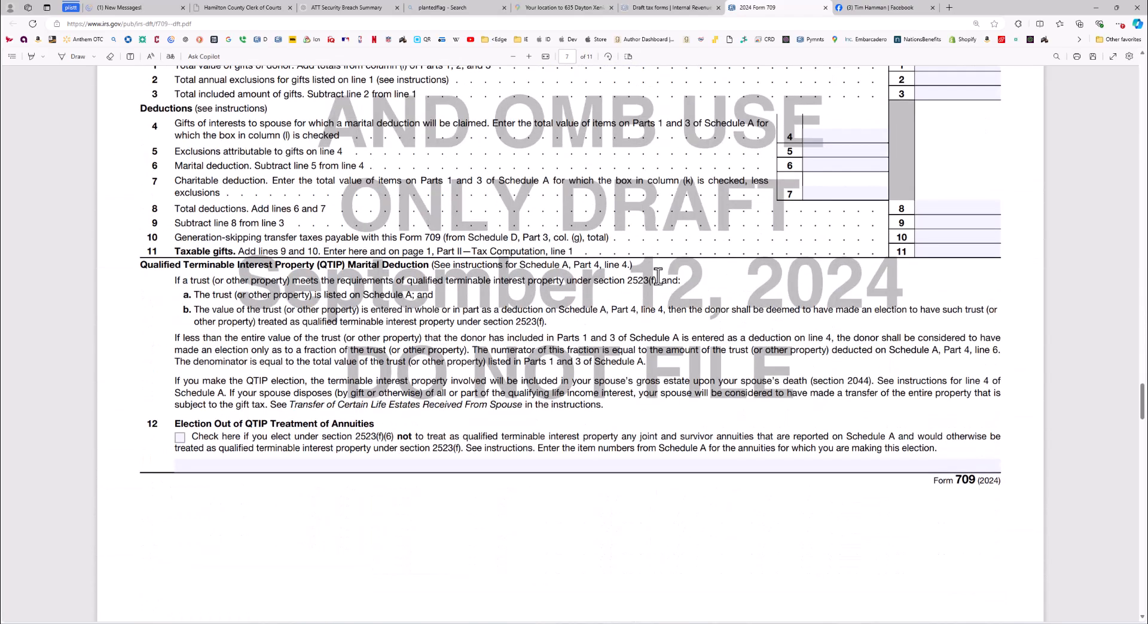
{"action": "scroll", "coordinate": [658, 277], "scroll_direction": "down", "scroll_amount": 15}
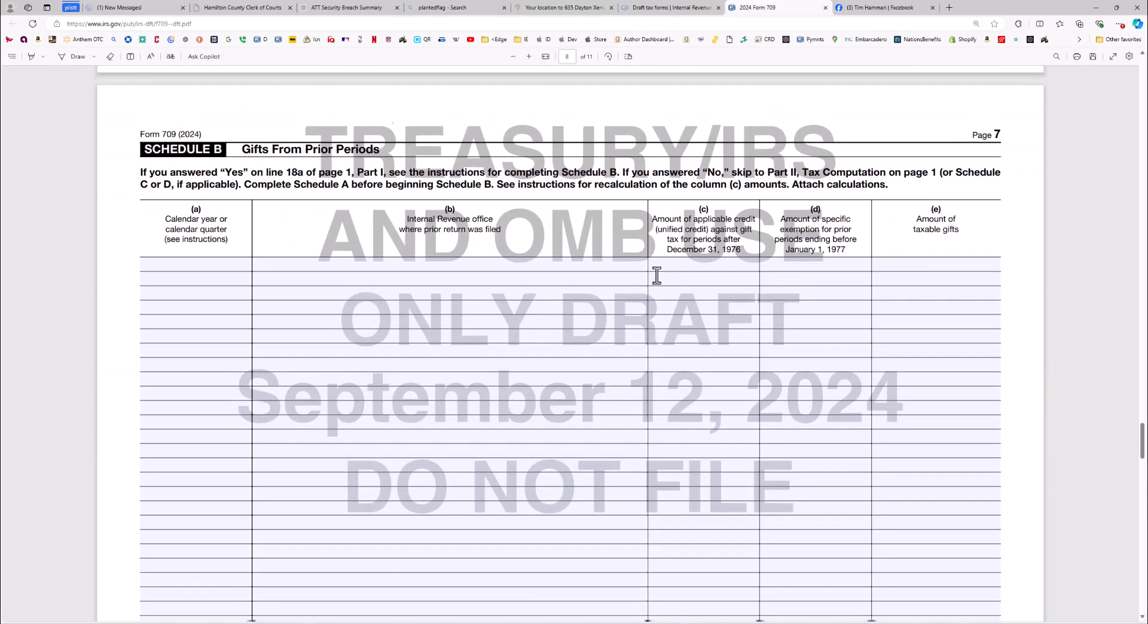
{"action": "scroll", "coordinate": [656, 276], "scroll_direction": "down", "scroll_amount": 20}
{"action": "scroll", "coordinate": [656, 276], "scroll_direction": "down", "scroll_amount": 20}
{"action": "scroll", "coordinate": [656, 273], "scroll_direction": "down", "scroll_amount": 16}
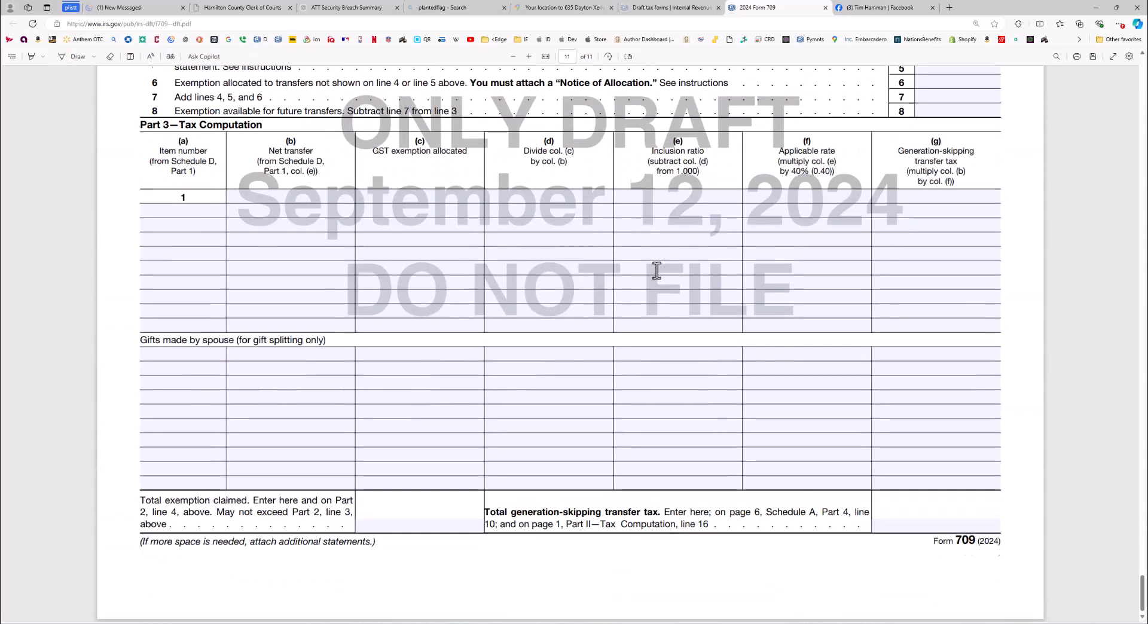
Step: Return to Schedule A and examine the donor and spouse sections of Part 1 and the columns of Part 2, Direct Skips
{"action": "scroll", "coordinate": [656, 271], "scroll_direction": "up", "scroll_amount": 12}
{"action": "scroll", "coordinate": [654, 267], "scroll_direction": "up", "scroll_amount": 20}
{"action": "scroll", "coordinate": [663, 259], "scroll_direction": "up", "scroll_amount": 10}
{"action": "scroll", "coordinate": [659, 257], "scroll_direction": "down", "scroll_amount": 11}
{"action": "scroll", "coordinate": [659, 260], "scroll_direction": "up", "scroll_amount": 2}
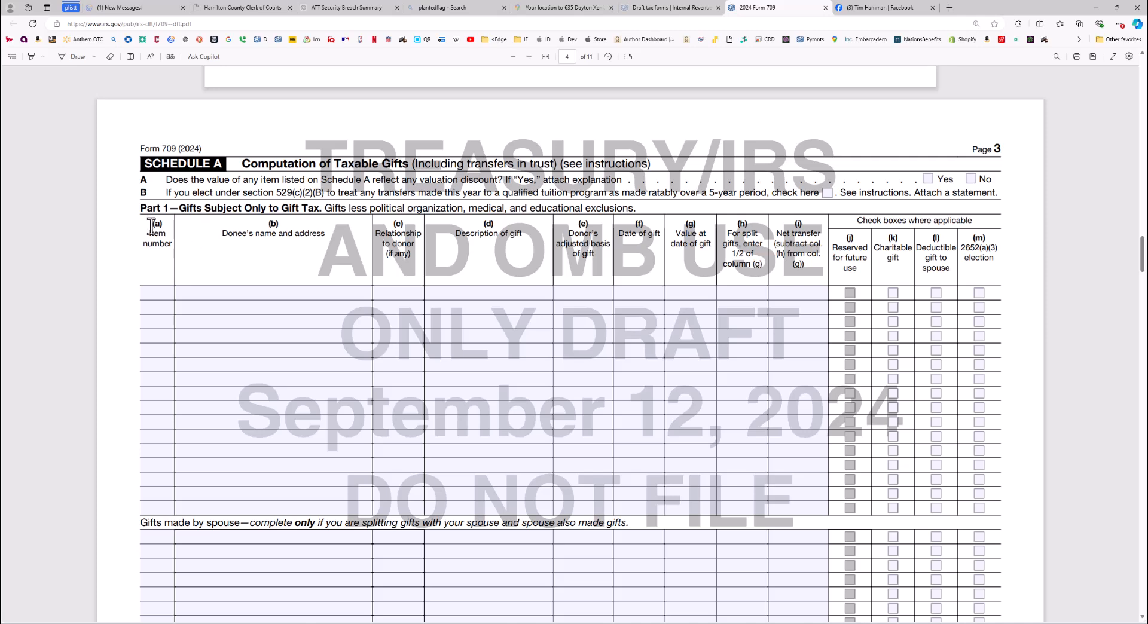
{"action": "scroll", "coordinate": [254, 315], "scroll_direction": "down", "scroll_amount": 1}
{"action": "scroll", "coordinate": [254, 315], "scroll_direction": "down", "scroll_amount": 3}
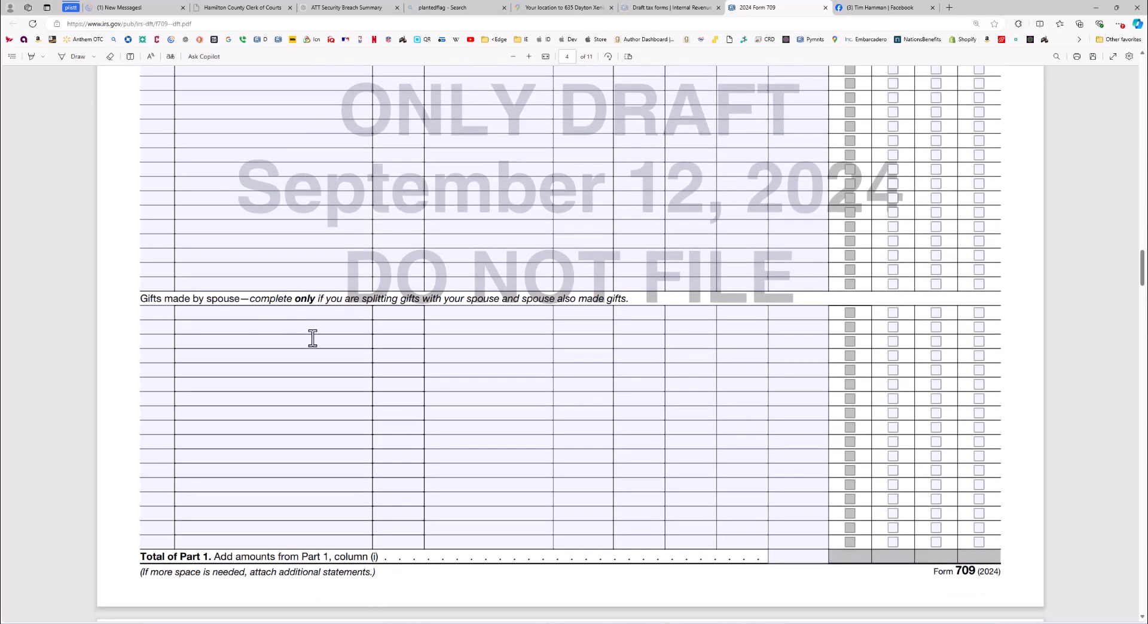
{"action": "scroll", "coordinate": [313, 337], "scroll_direction": "down", "scroll_amount": 3}
{"action": "scroll", "coordinate": [313, 336], "scroll_direction": "down", "scroll_amount": 7}
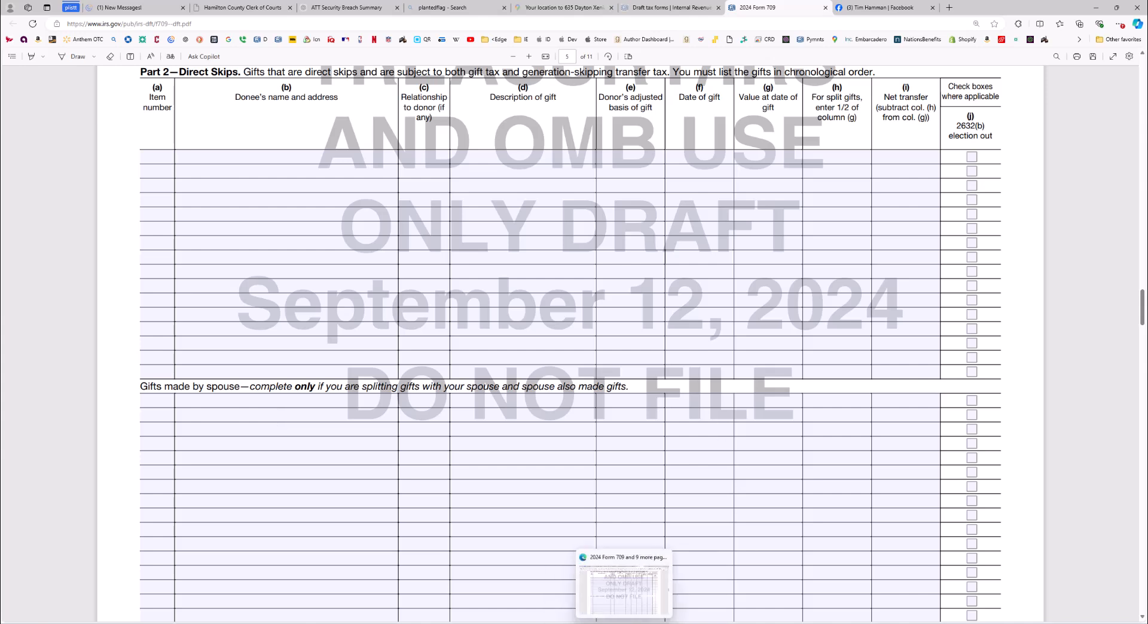
Step: Switch to the Form 709 program and review the donor's gifts in Schedule A, Part 1 and Part 2
{"action": "left_click", "coordinate": [744, 623]}
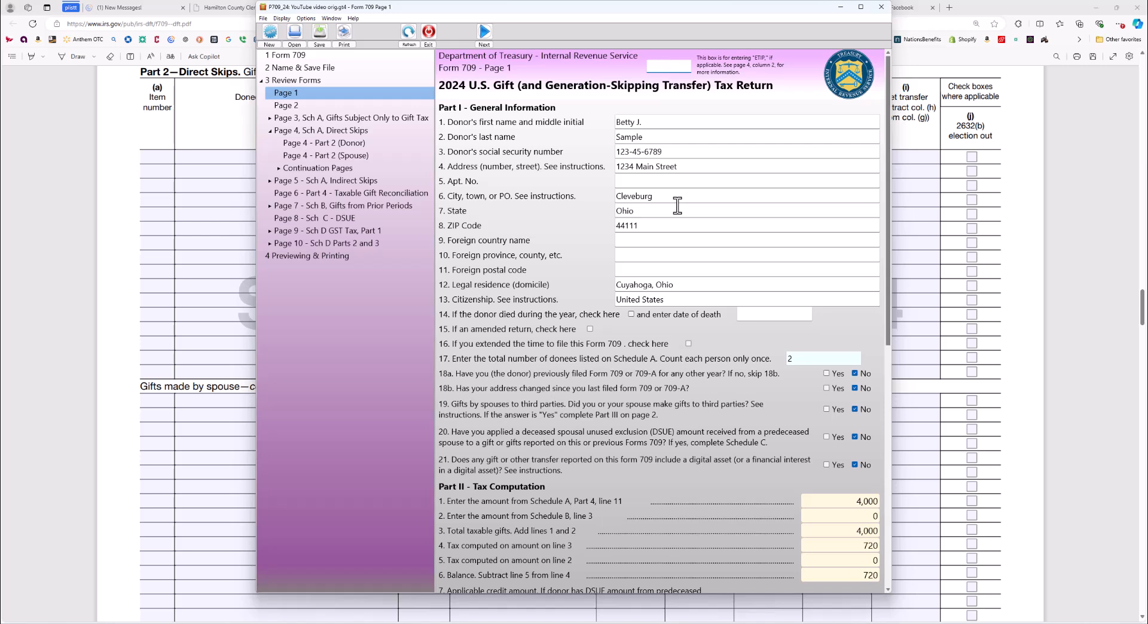
{"action": "left_click", "coordinate": [349, 117]}
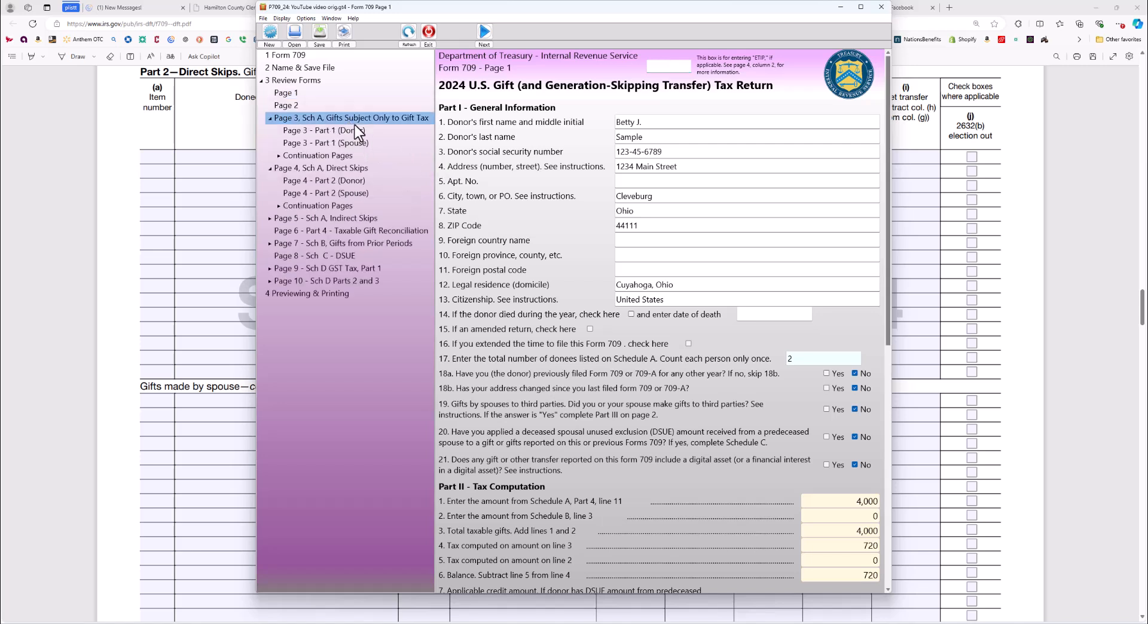
{"action": "left_click", "coordinate": [352, 131]}
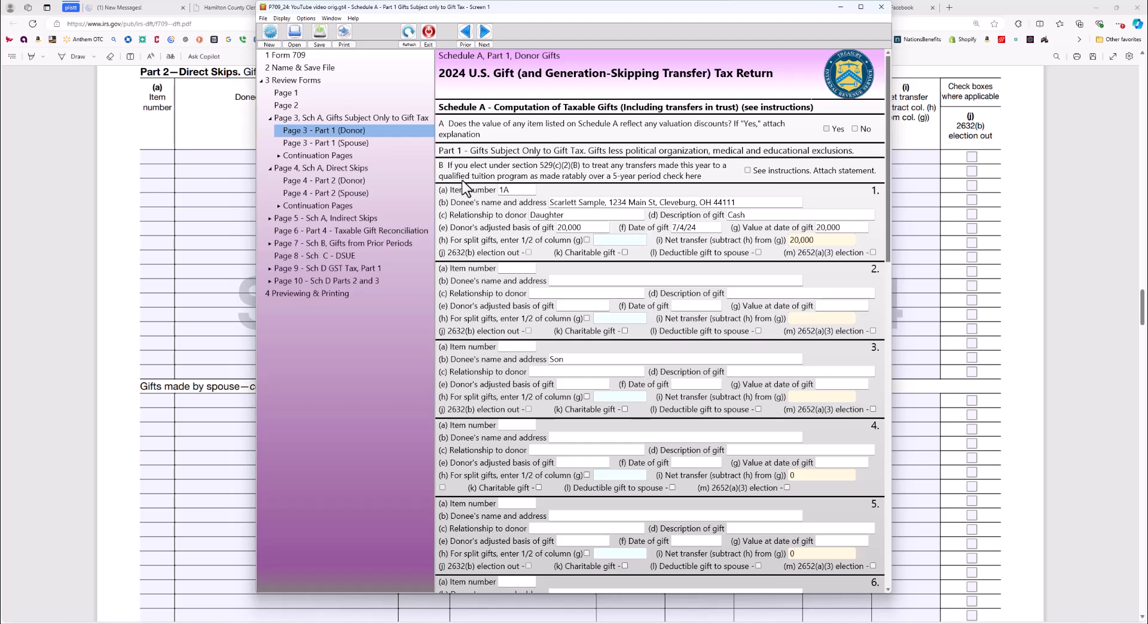
{"action": "left_click", "coordinate": [317, 180]}
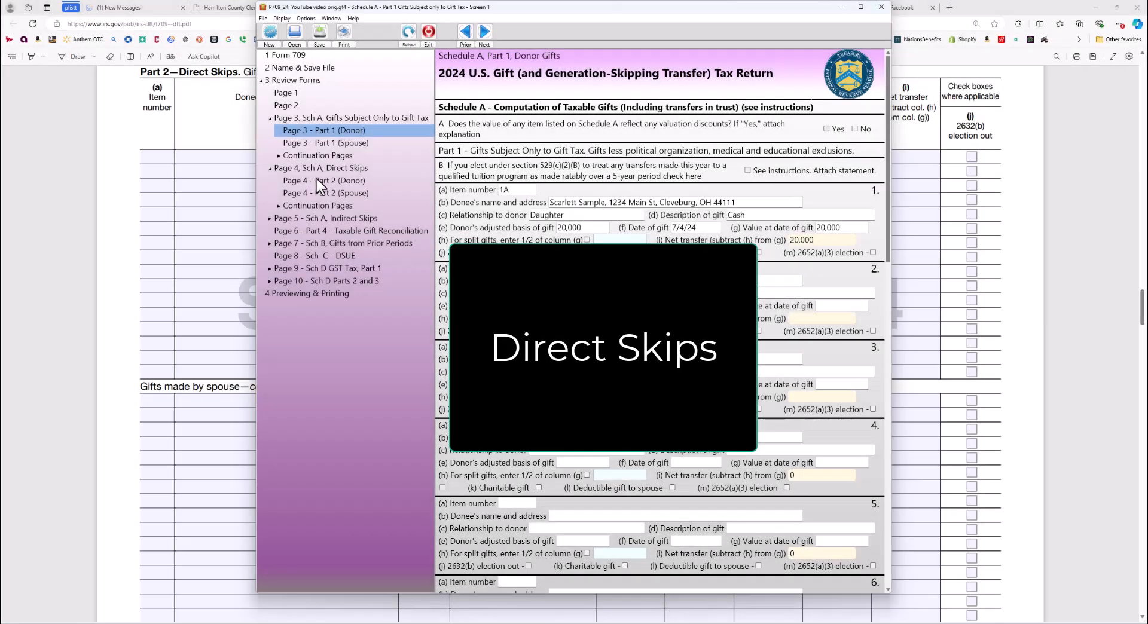
{"action": "left_click", "coordinate": [317, 181]}
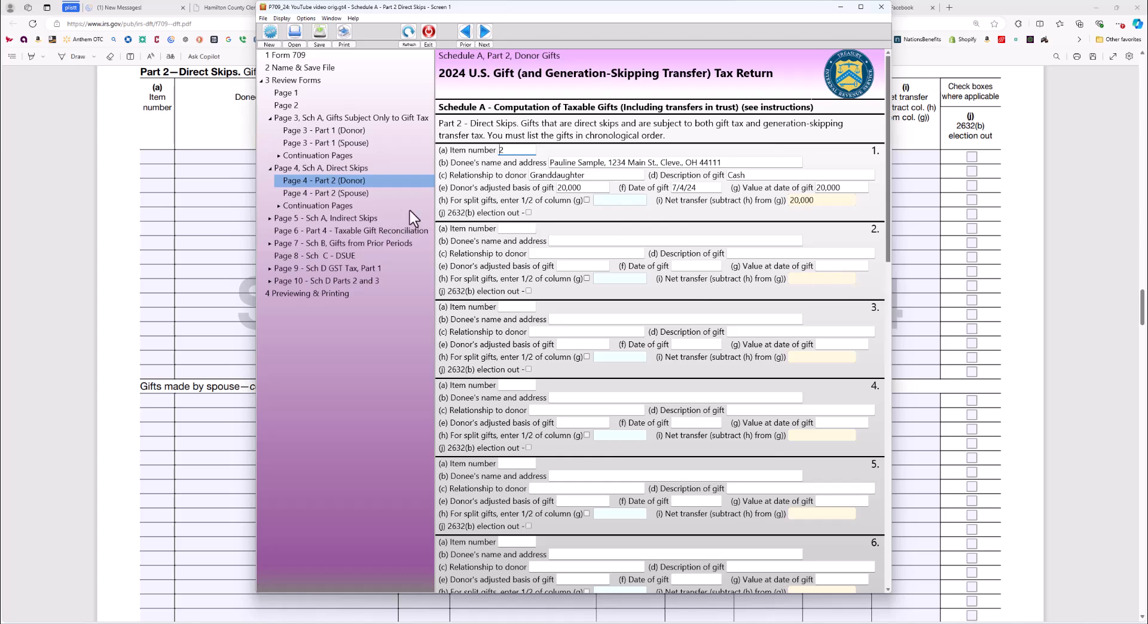
Step: Review the donor's Part 3 indirect skips and compare the page 6 Taxable Gift Reconciliation with page 1
{"action": "left_click", "coordinate": [325, 219]}
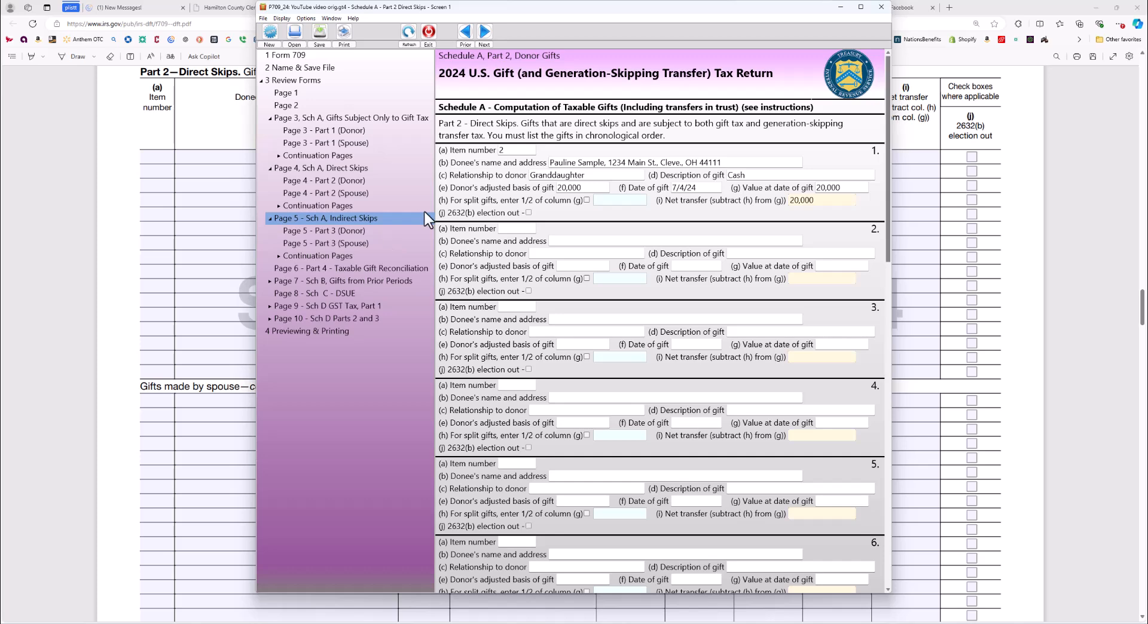
{"action": "left_click", "coordinate": [334, 235]}
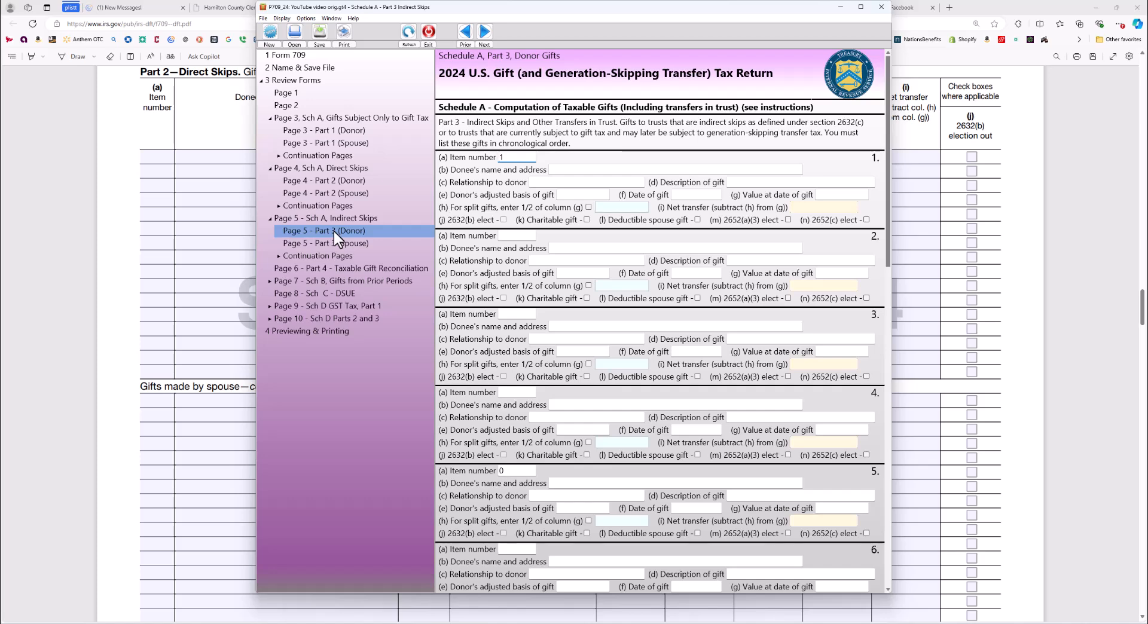
{"action": "left_click", "coordinate": [327, 267]}
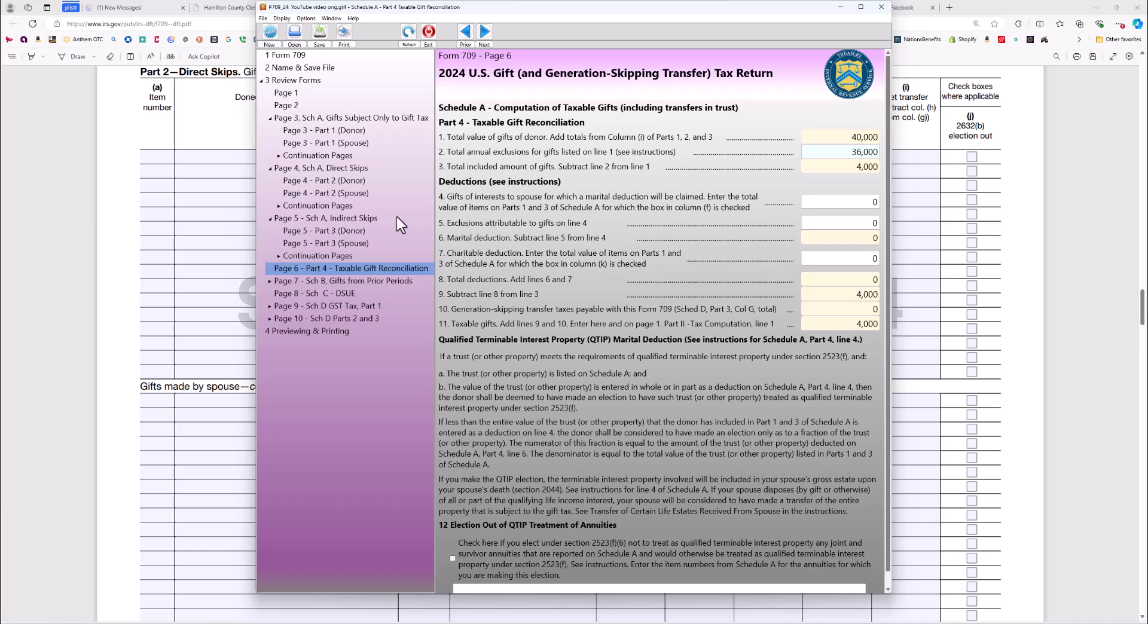
{"action": "left_click", "coordinate": [292, 94]}
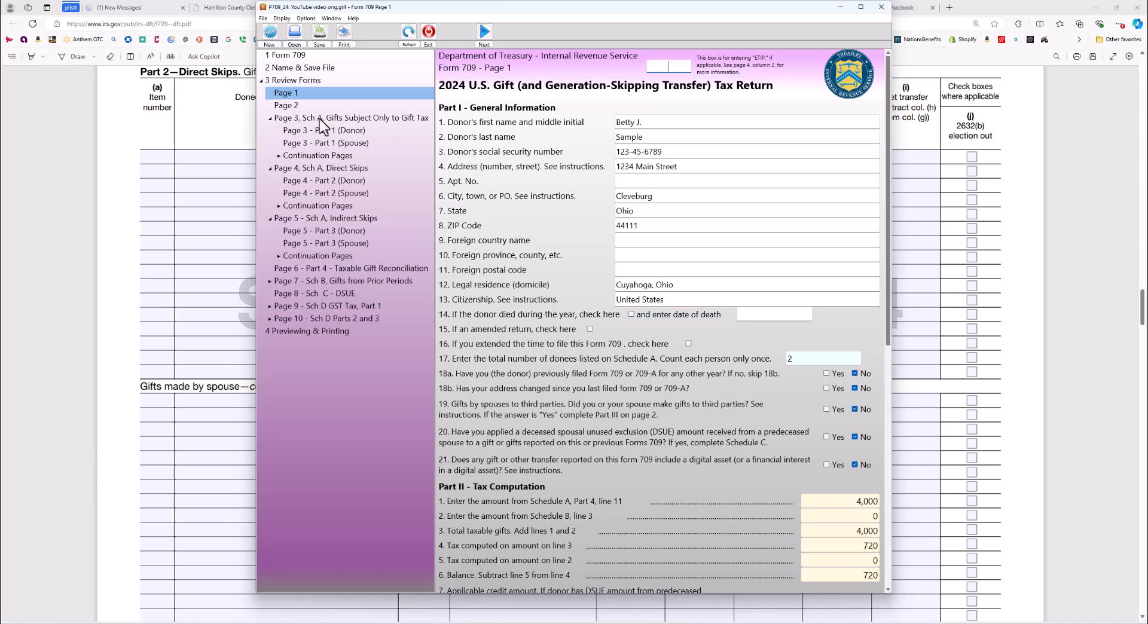
{"action": "left_click", "coordinate": [305, 268]}
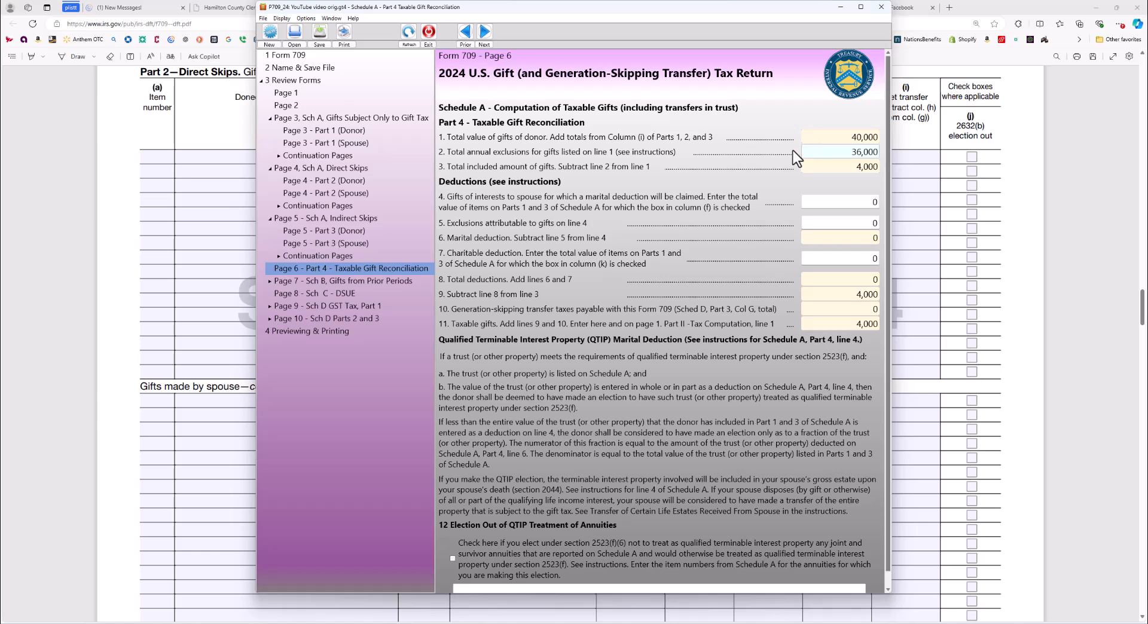
Step: View the Schedule B Prior Gifts Worksheet and the Schedule C DSUE page
{"action": "left_click", "coordinate": [354, 281]}
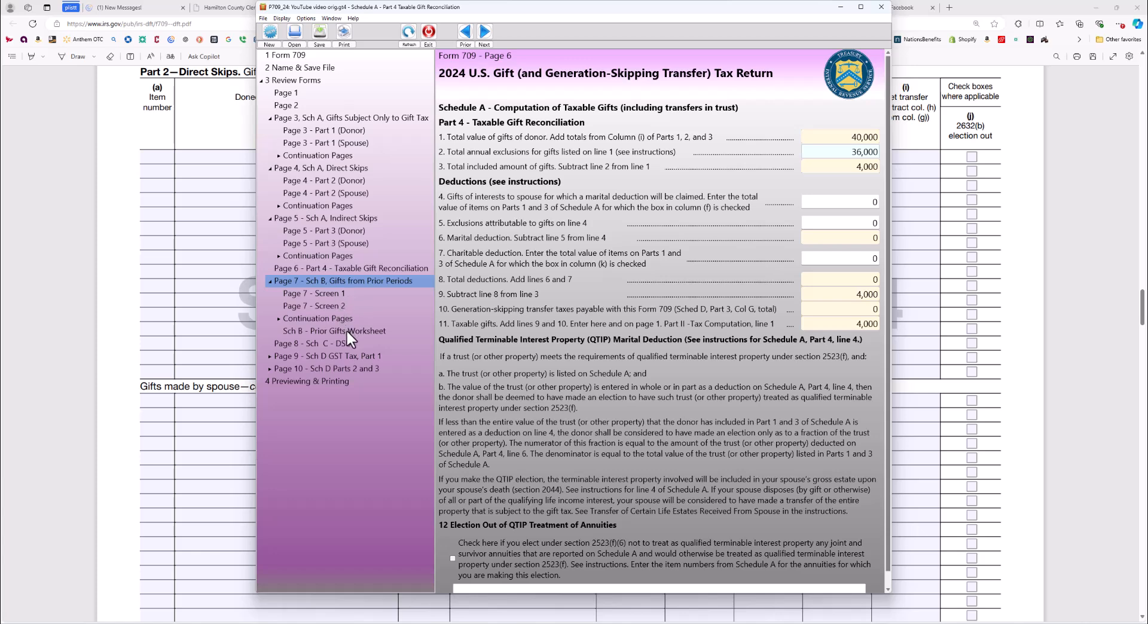
{"action": "left_click", "coordinate": [346, 331]}
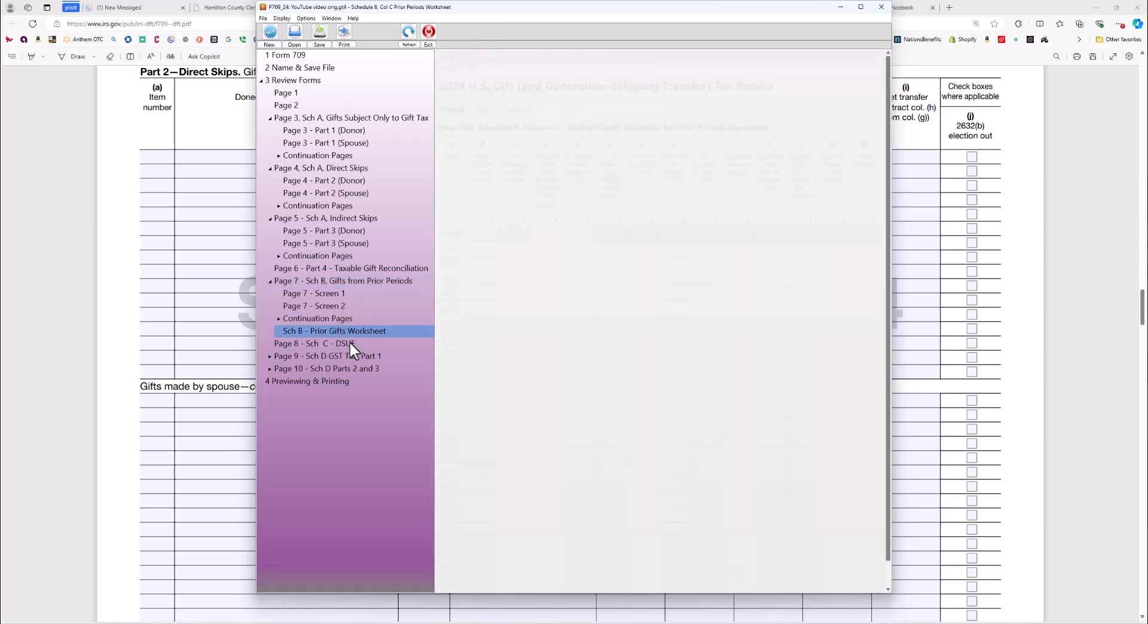
{"action": "left_click", "coordinate": [349, 342]}
Step: Review the donor's generation-skipping transfers in Schedule D, Part 1 and the combined donor and spouse Parts 2 and 3
{"action": "left_click", "coordinate": [342, 356]}
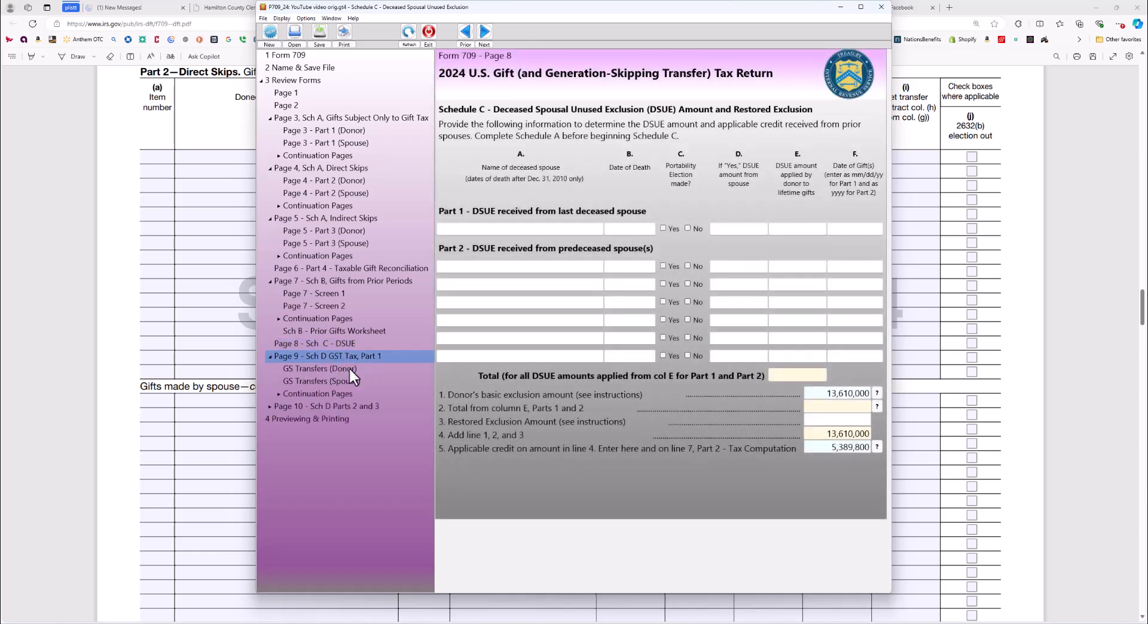
{"action": "left_click", "coordinate": [349, 367]}
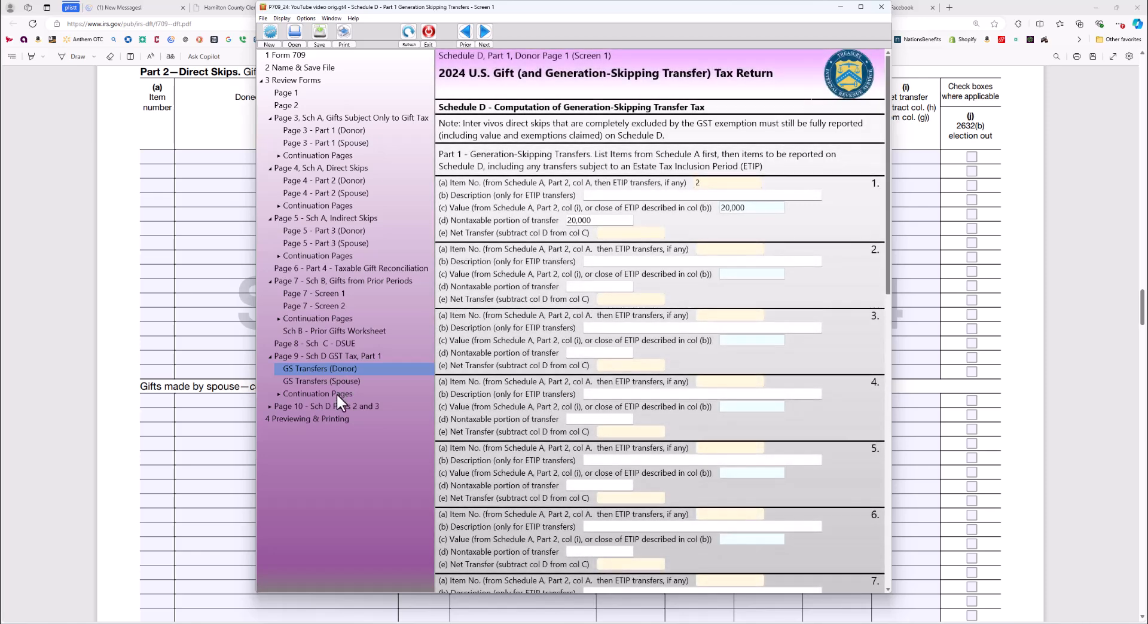
{"action": "left_click", "coordinate": [338, 405]}
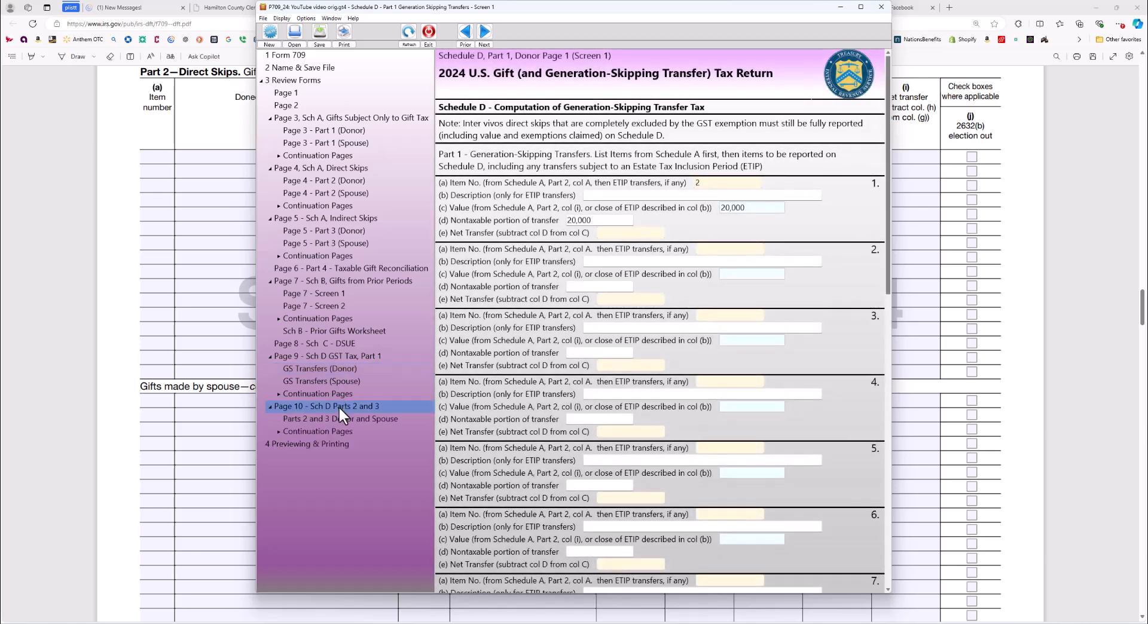
{"action": "left_click", "coordinate": [340, 419]}
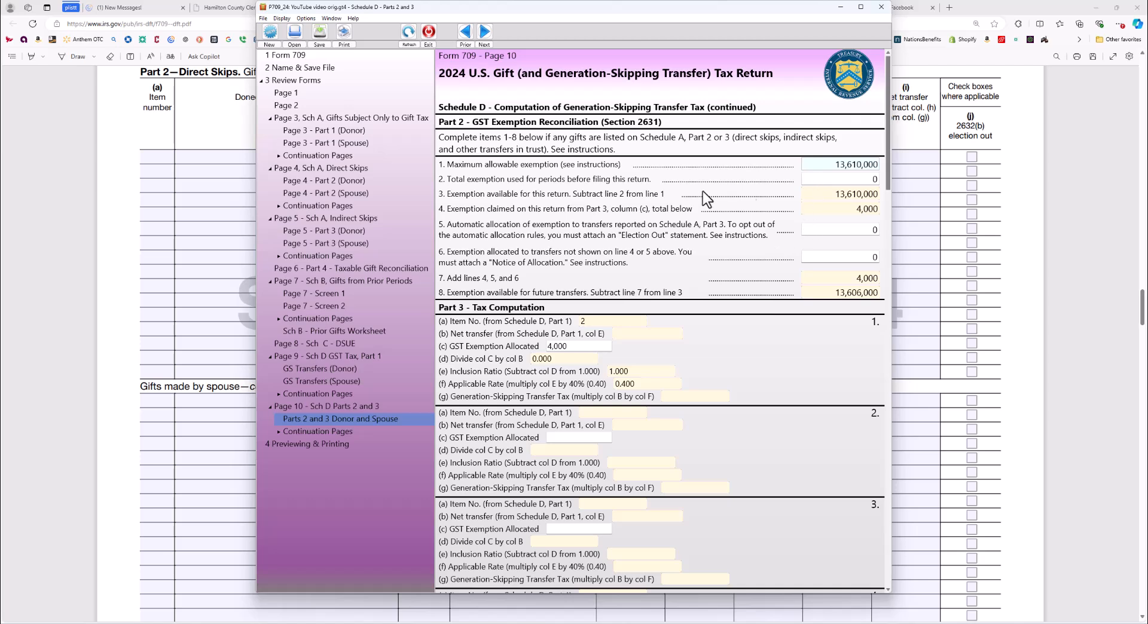
Step: Generate a print preview of the portrait pages U.S. Gift (and GST) Tax - Page 1 and Schedule A, Part 4 - Page 6
{"action": "left_click", "coordinate": [344, 53]}
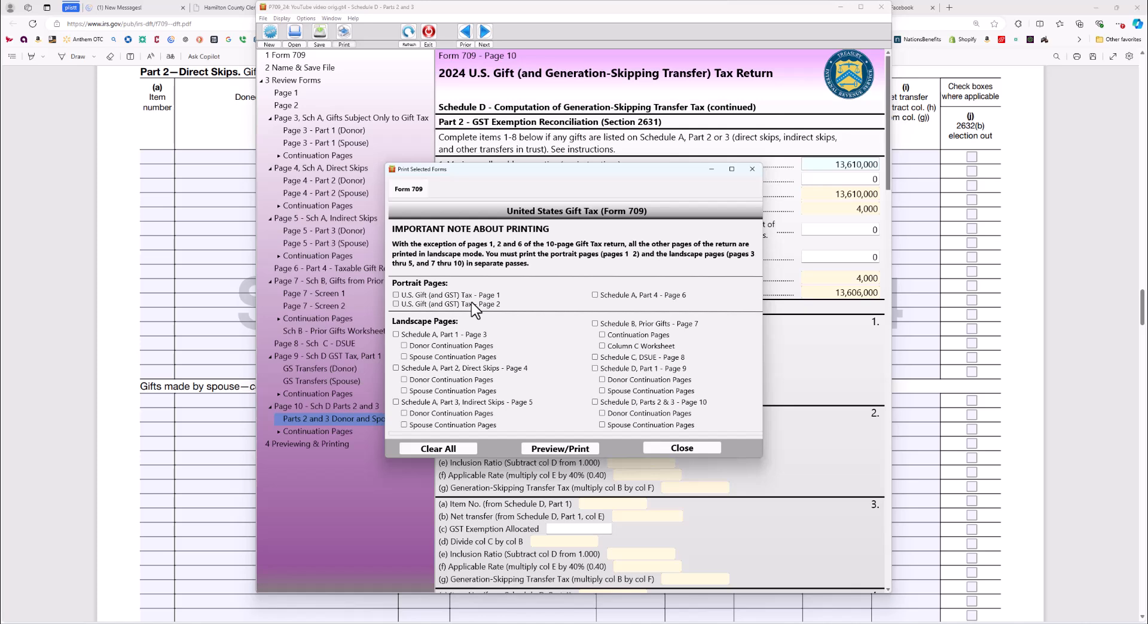
{"action": "left_click", "coordinate": [395, 296]}
{"action": "left_click", "coordinate": [595, 295]}
{"action": "left_click", "coordinate": [565, 450]}
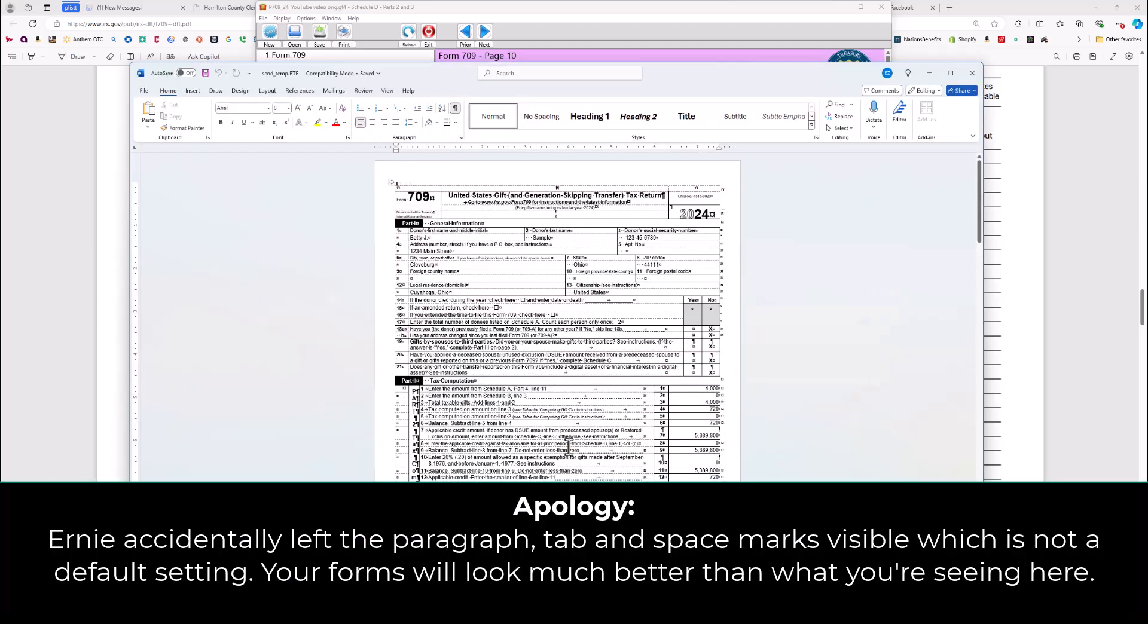
Step: Maximize the previewed document, zoom it to page width, and examine the Part II tax computation lines
{"action": "double_click", "coordinate": [692, 70]}
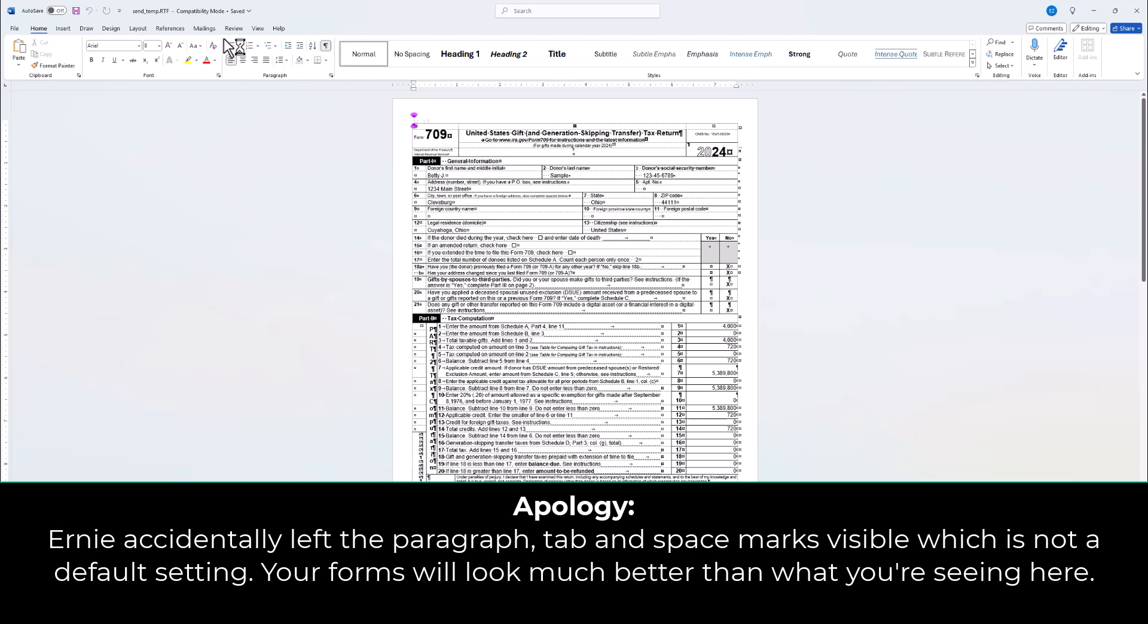
{"action": "left_click", "coordinate": [257, 28]}
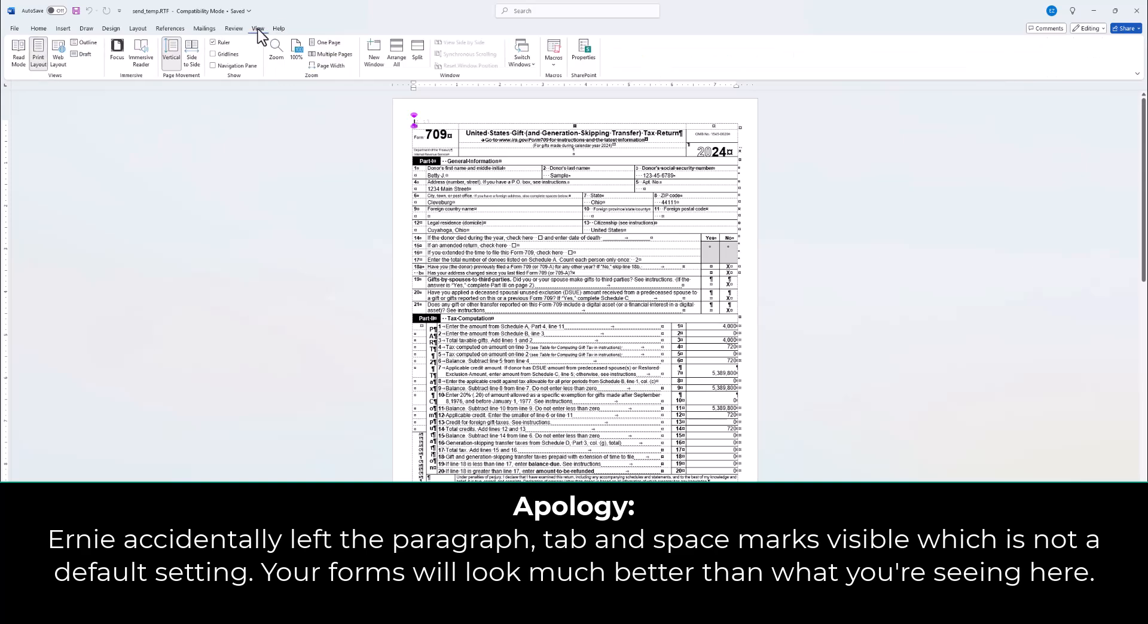
{"action": "left_click", "coordinate": [335, 65]}
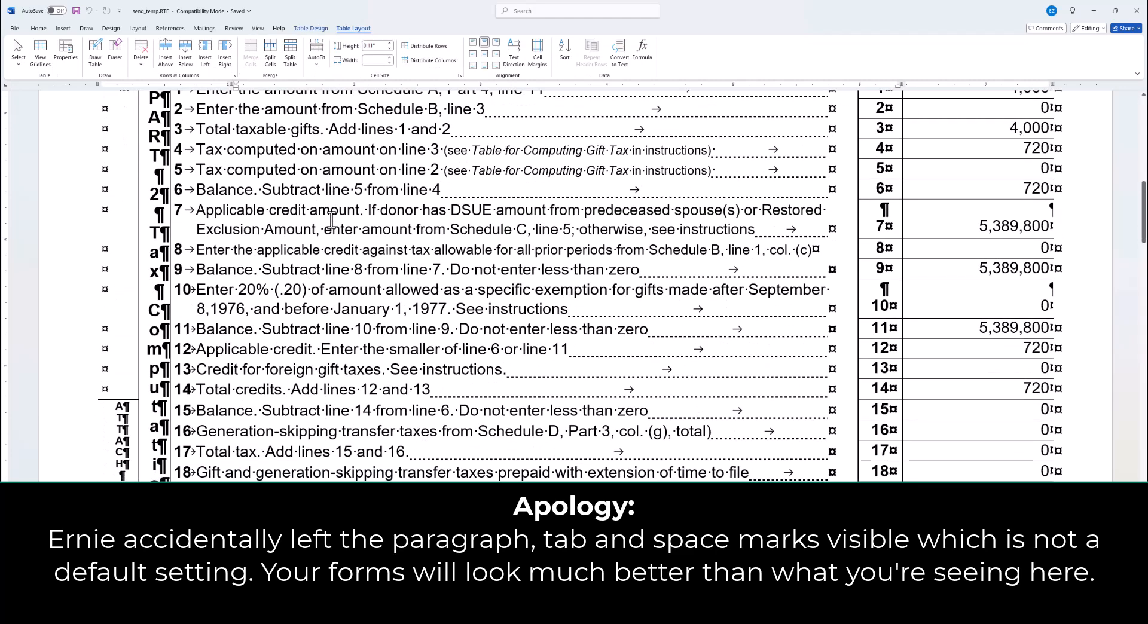
{"action": "scroll", "coordinate": [331, 220], "scroll_direction": "down", "scroll_amount": 3}
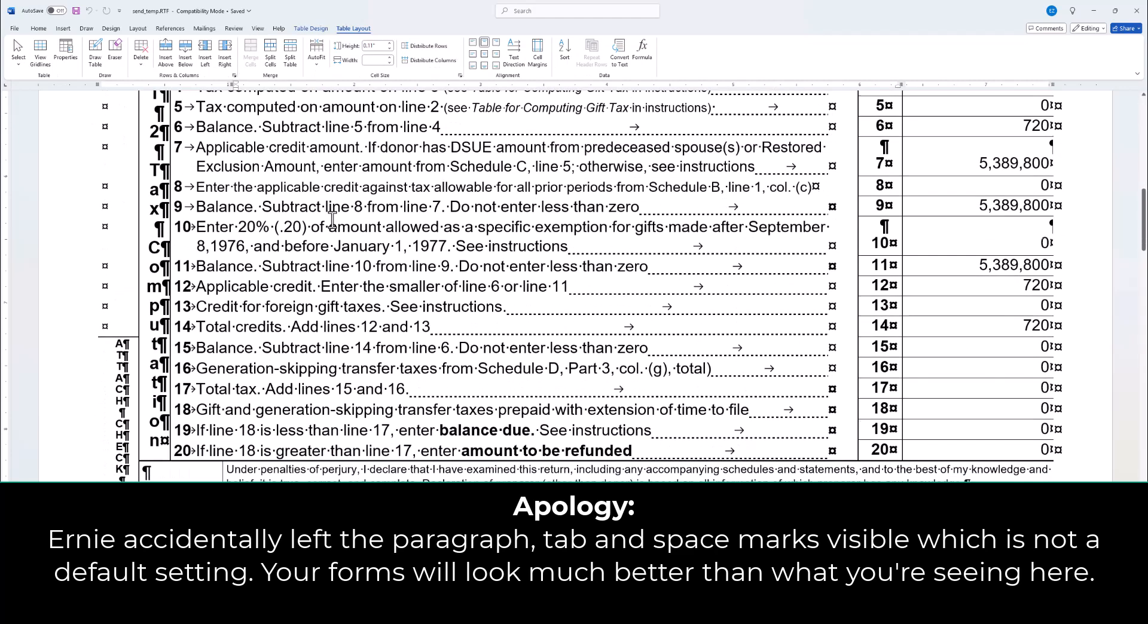
Step: Examine the Part II tax computation, signature section and header of the previewed page 1, and close the document without saving
{"action": "scroll", "coordinate": [332, 220], "scroll_direction": "up", "scroll_amount": 3}
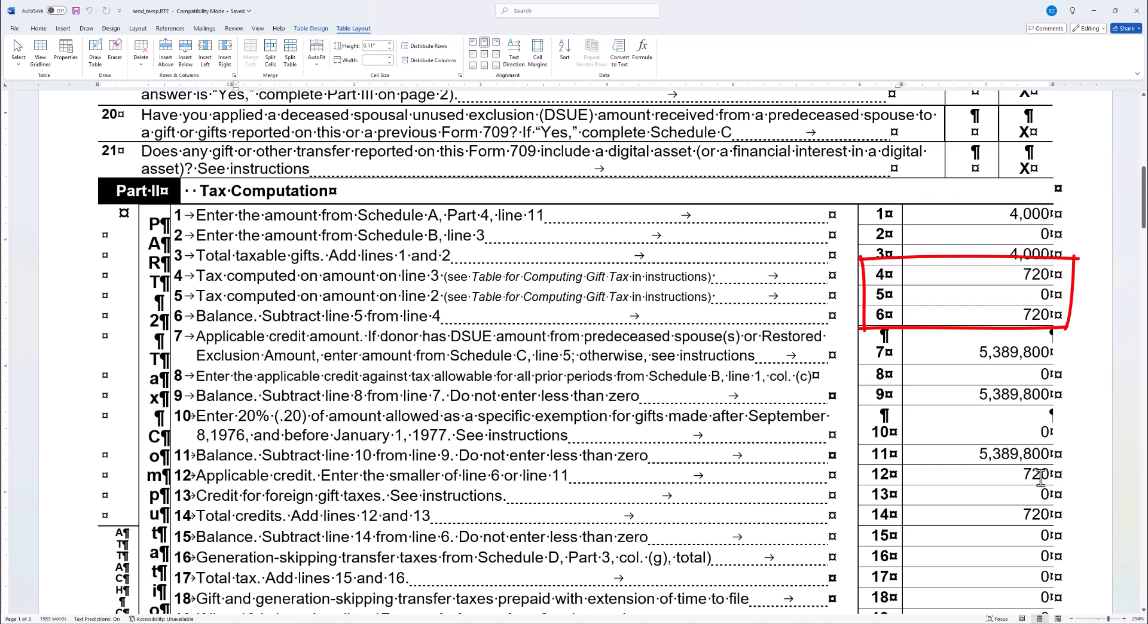
{"action": "scroll", "coordinate": [1034, 518], "scroll_direction": "down", "scroll_amount": 5}
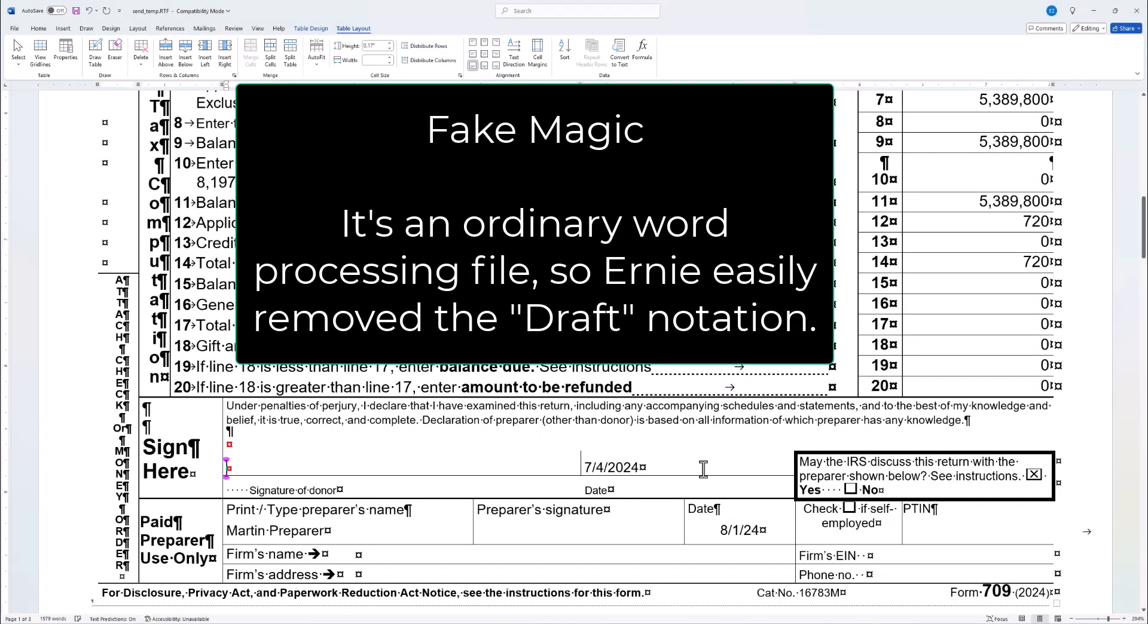
{"action": "scroll", "coordinate": [703, 470], "scroll_direction": "down", "scroll_amount": 1}
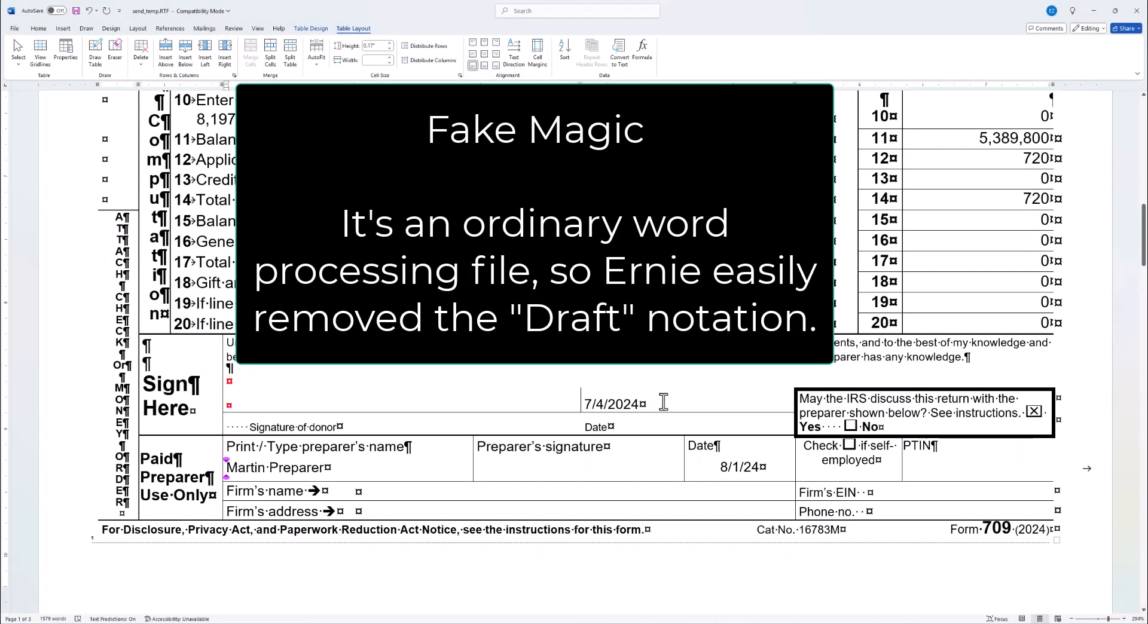
{"action": "scroll", "coordinate": [648, 399], "scroll_direction": "up", "scroll_amount": 2}
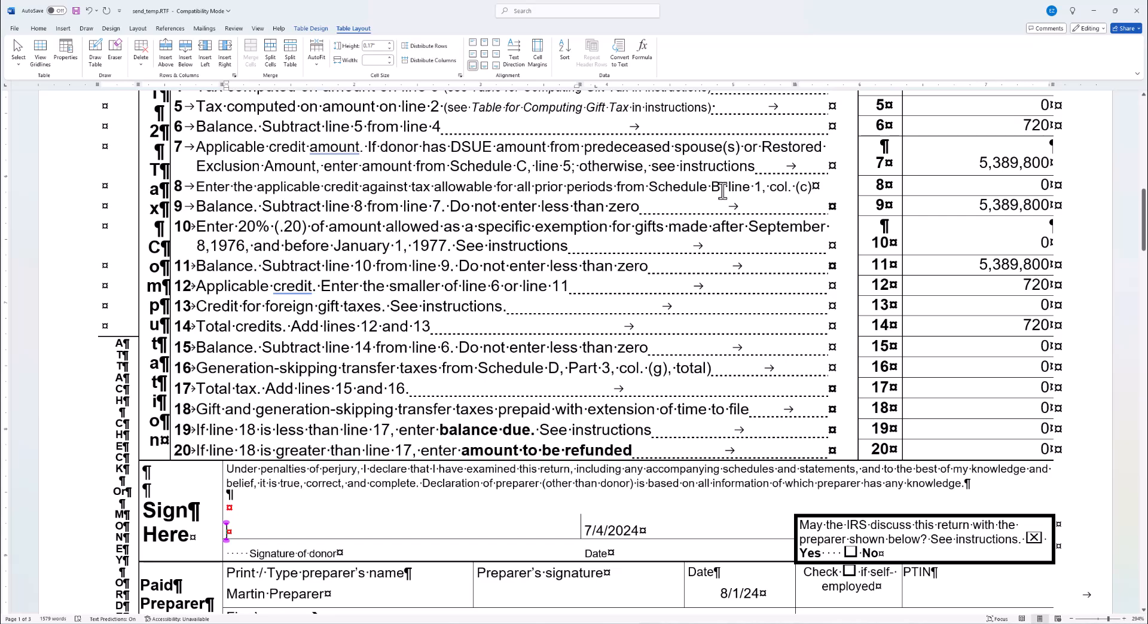
{"action": "scroll", "coordinate": [722, 190], "scroll_direction": "up", "scroll_amount": 15}
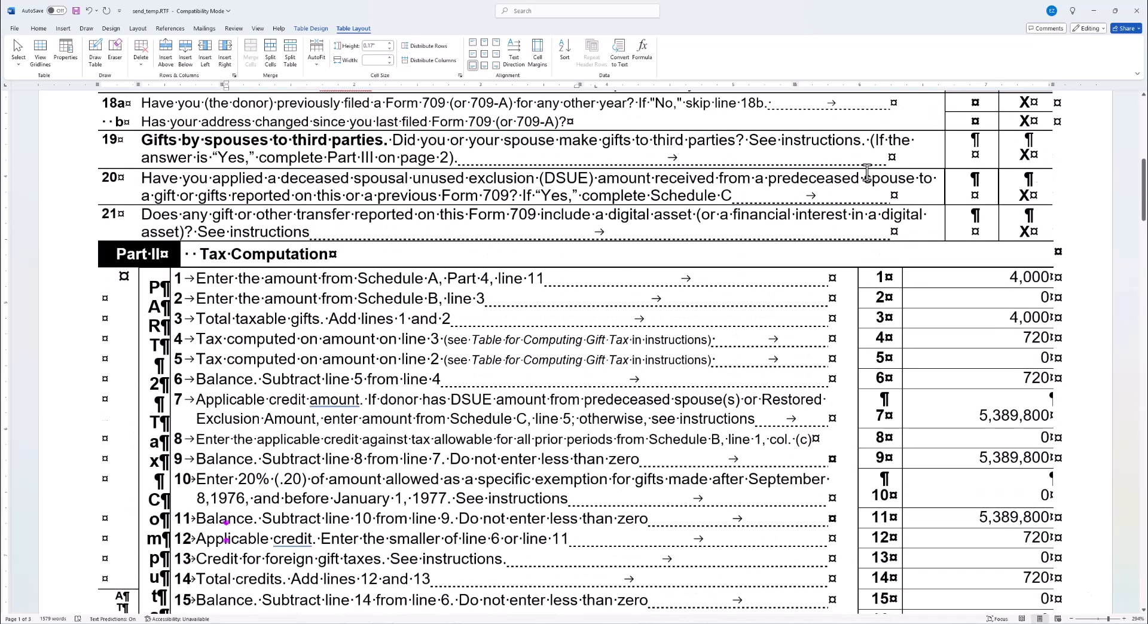
{"action": "scroll", "coordinate": [715, 167], "scroll_direction": "up", "scroll_amount": 2}
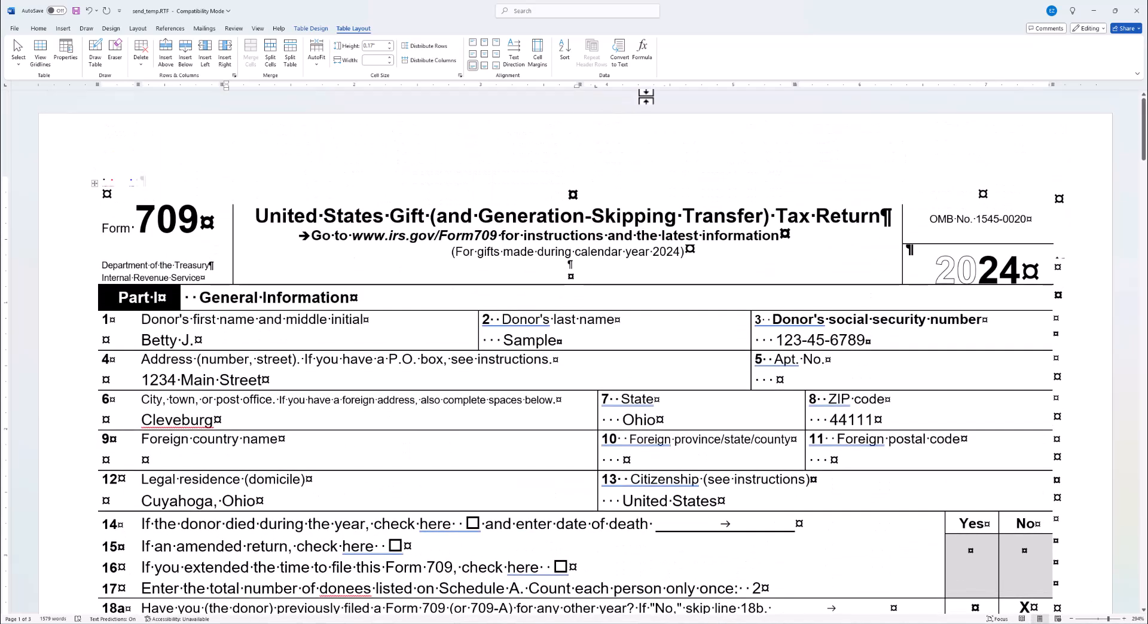
{"action": "left_click", "coordinate": [1136, 10]}
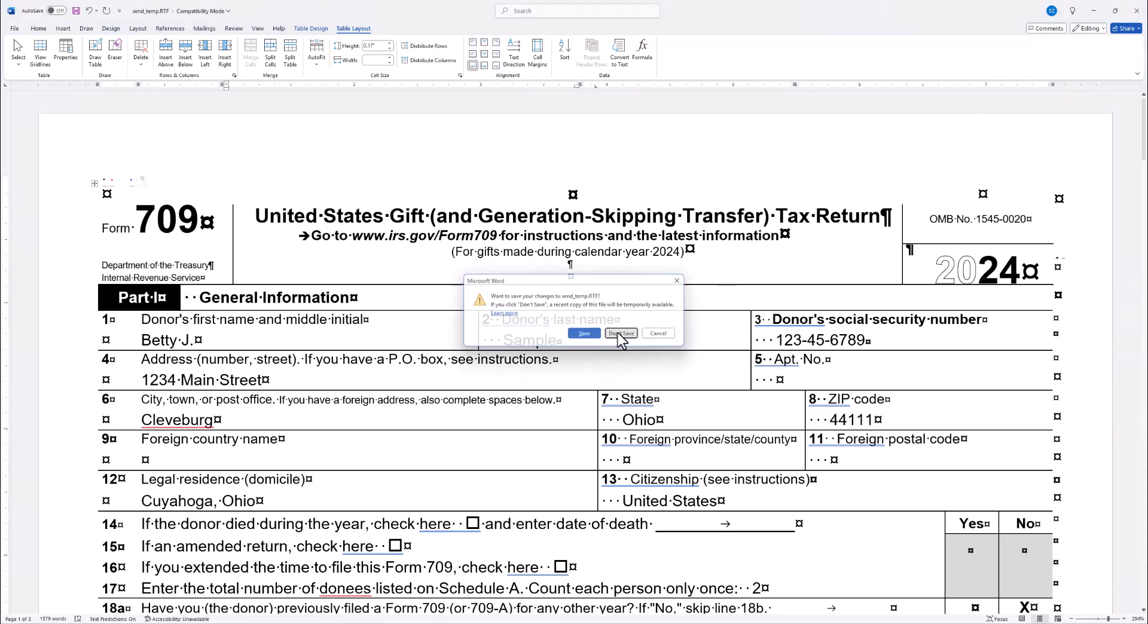
{"action": "left_click", "coordinate": [620, 333]}
Step: Generate a print preview of Schedule A, Part 1 - Page 3 and Part 2, Direct Skips - Page 4, and delete the stray 0 in Part 1's donee column
{"action": "left_click", "coordinate": [344, 33]}
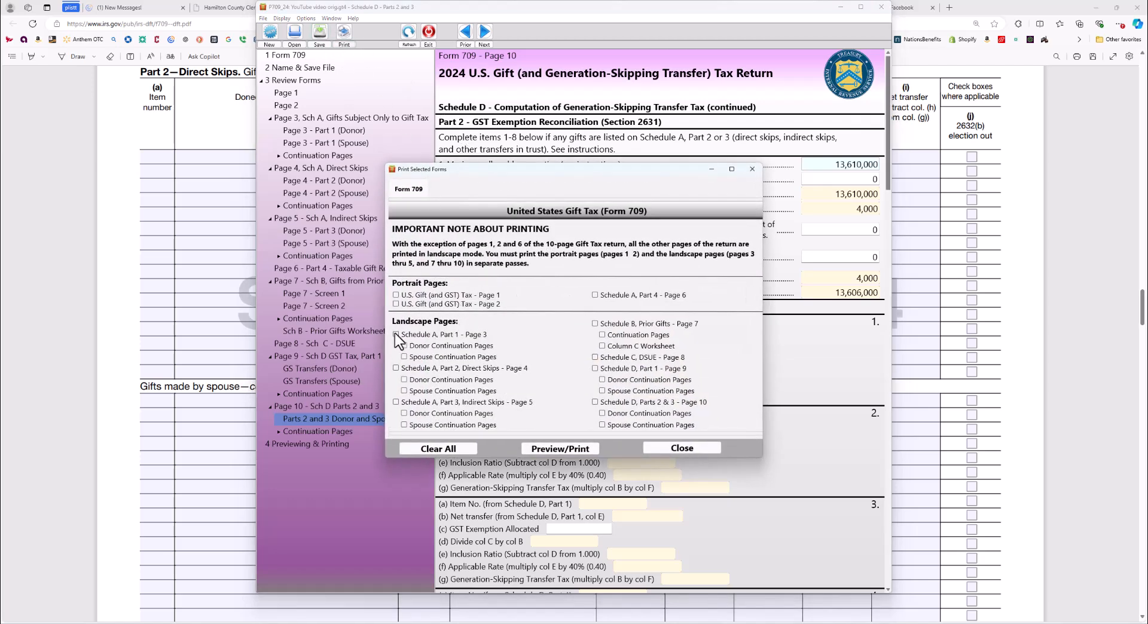
{"action": "left_click", "coordinate": [396, 369]}
{"action": "left_click", "coordinate": [554, 448]}
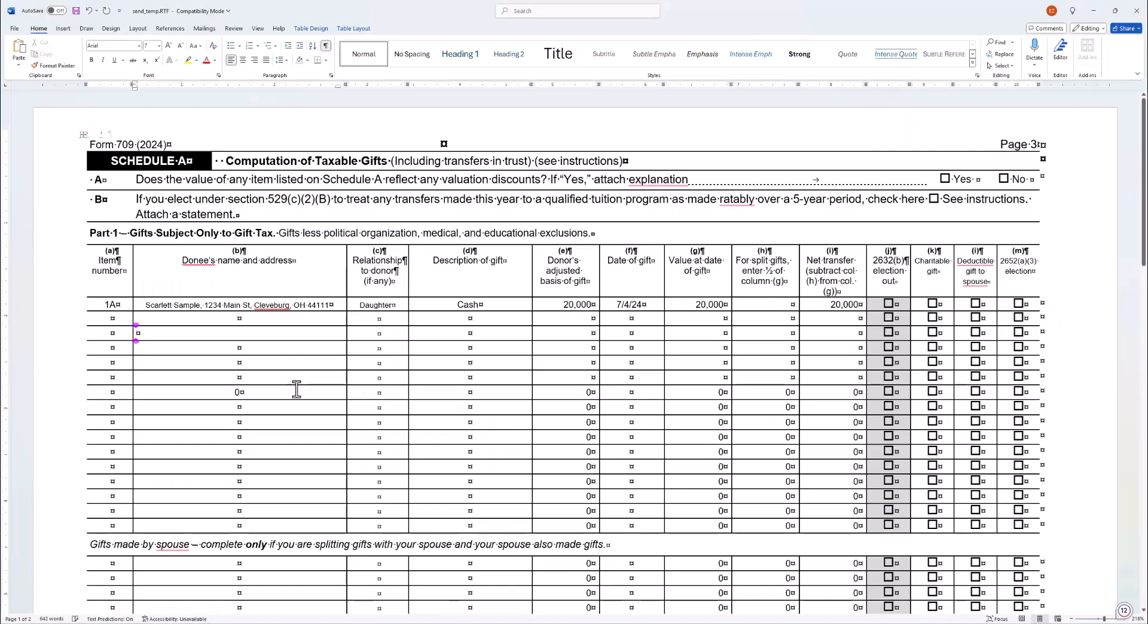
{"action": "left_click", "coordinate": [296, 389]}
{"action": "key", "text": "BackSpace"}
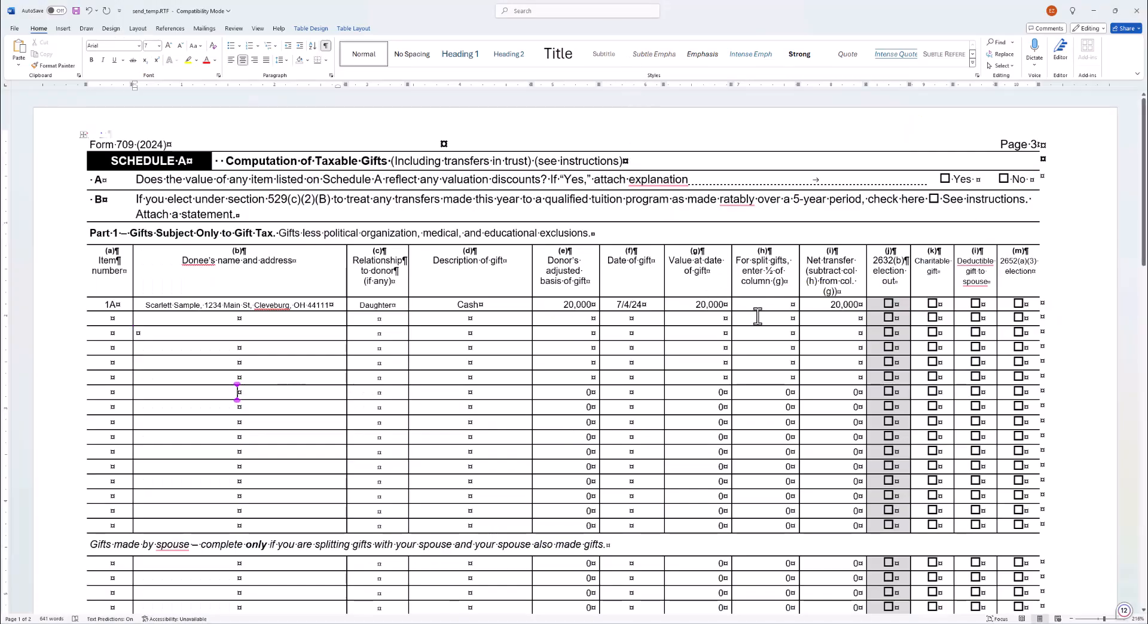
Step: Examine the donor and spouse gift rows and the totals of Schedule A, Part 1 and Part 2 in the previewed pages
{"action": "scroll", "coordinate": [757, 317], "scroll_direction": "down", "scroll_amount": 3}
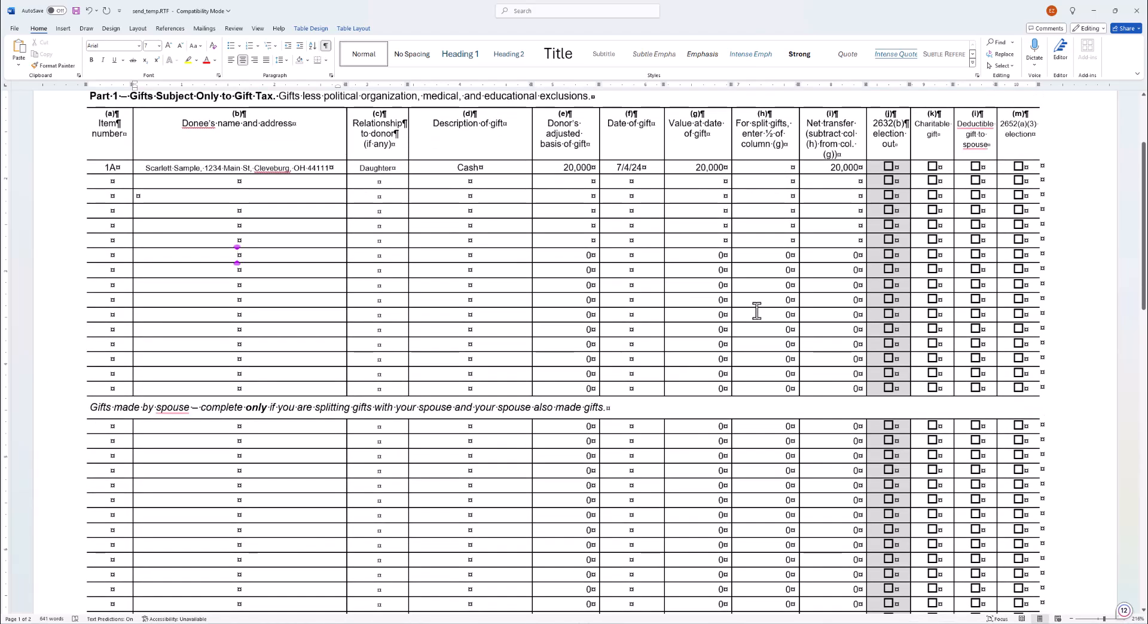
{"action": "scroll", "coordinate": [757, 311], "scroll_direction": "down", "scroll_amount": 5}
{"action": "scroll", "coordinate": [758, 311], "scroll_direction": "down", "scroll_amount": 12}
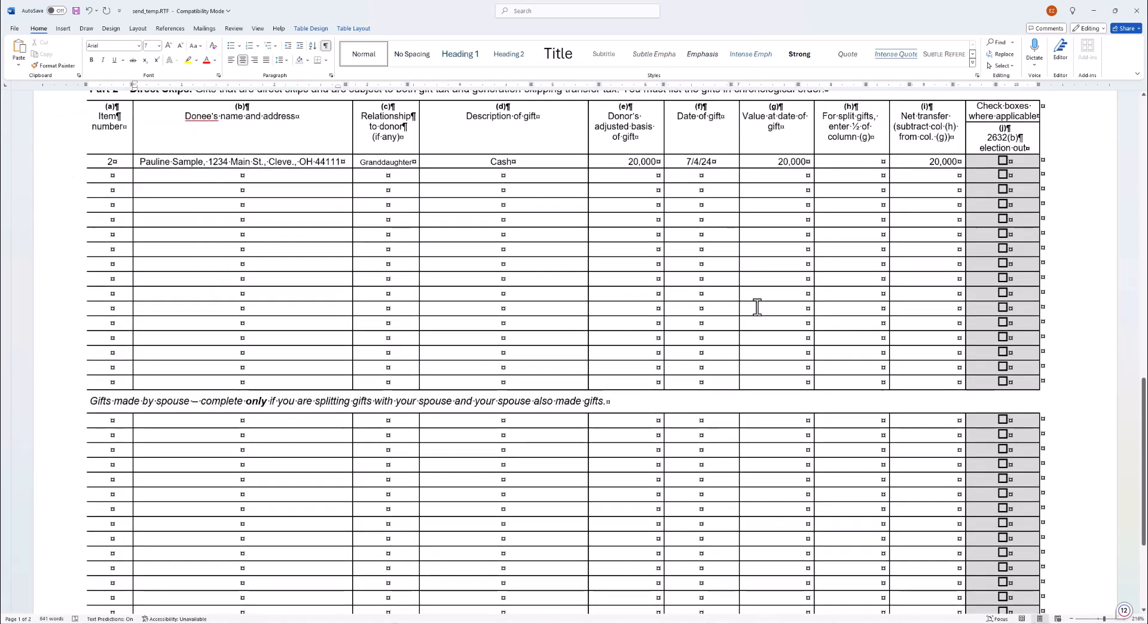
{"action": "scroll", "coordinate": [757, 307], "scroll_direction": "down", "scroll_amount": 4}
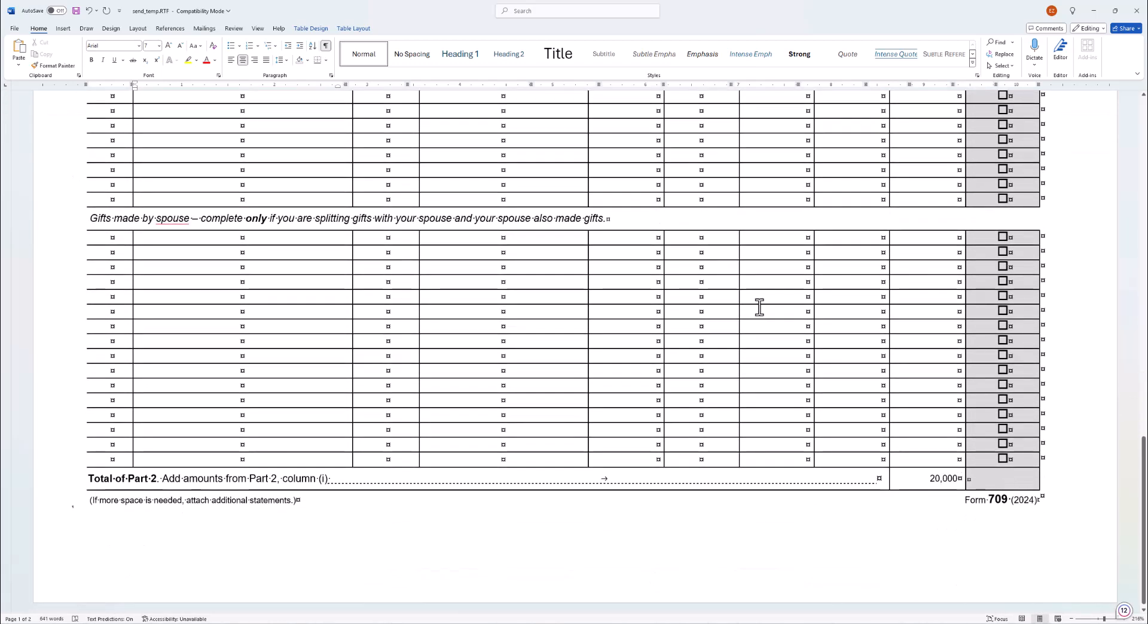
{"action": "scroll", "coordinate": [759, 308], "scroll_direction": "up", "scroll_amount": 7}
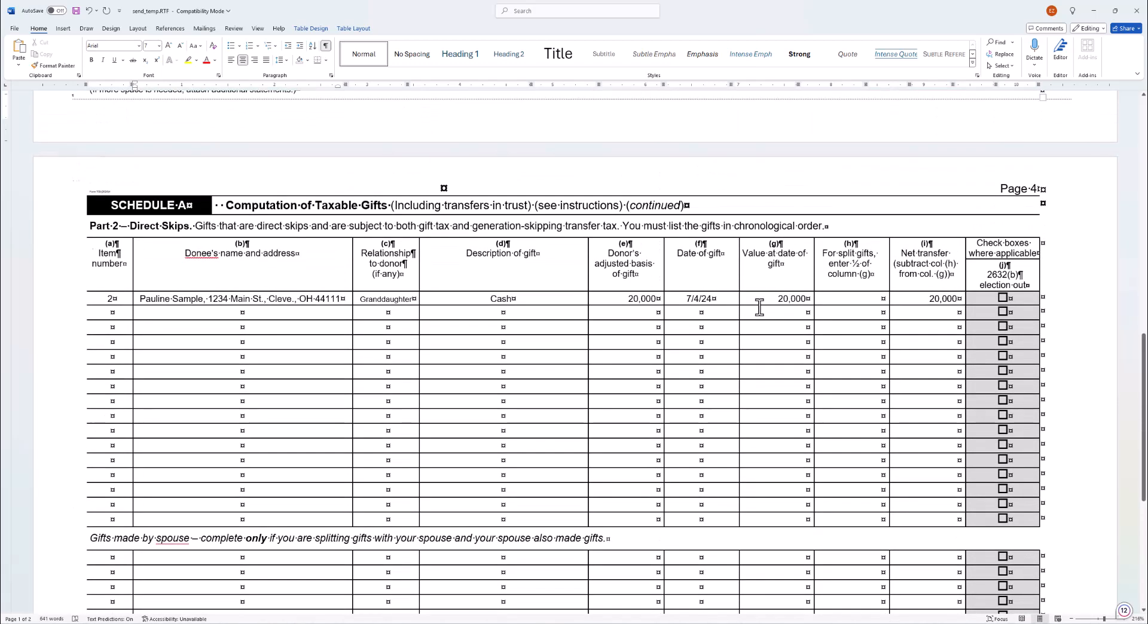
{"action": "scroll", "coordinate": [759, 307], "scroll_direction": "down", "scroll_amount": 5}
{"action": "scroll", "coordinate": [759, 306], "scroll_direction": "down", "scroll_amount": 1}
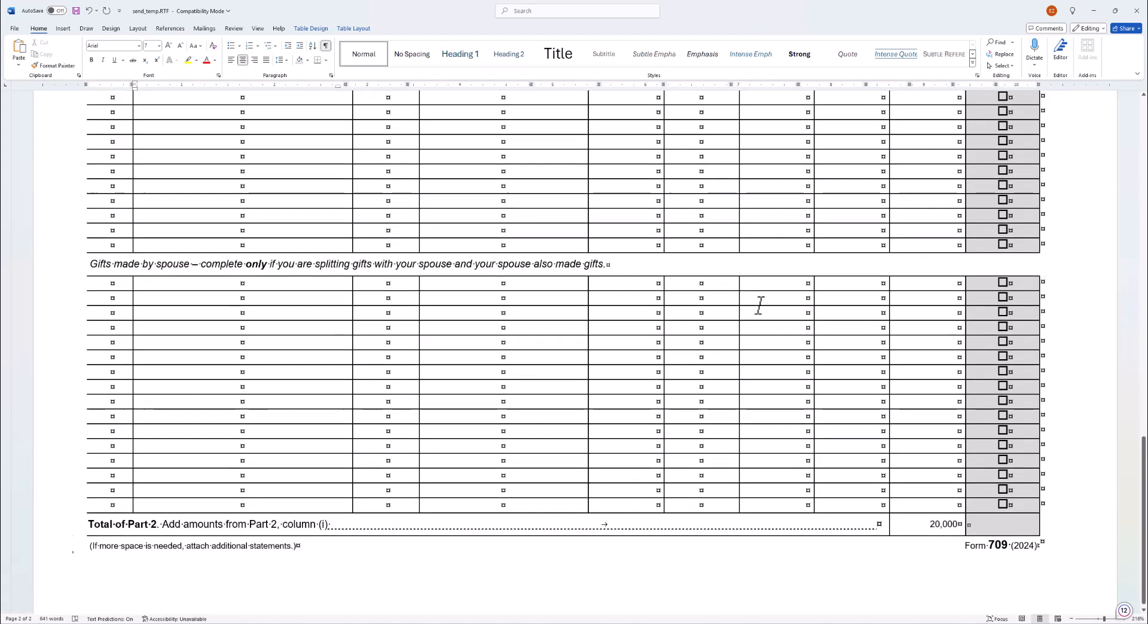
{"action": "scroll", "coordinate": [759, 307], "scroll_direction": "up", "scroll_amount": 8}
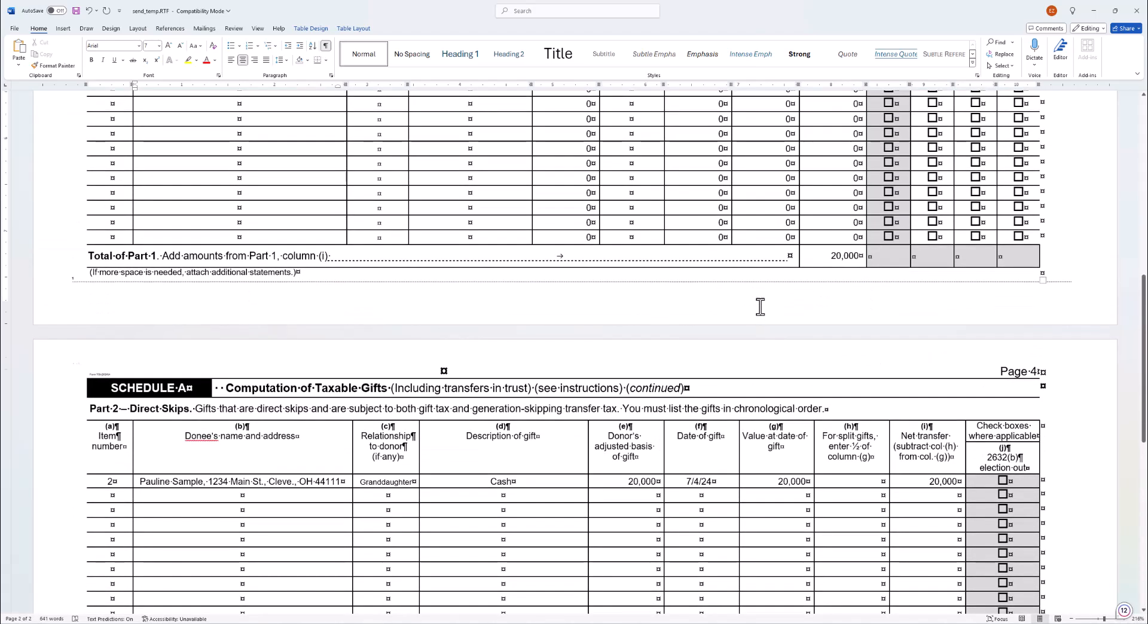
{"action": "scroll", "coordinate": [760, 307], "scroll_direction": "up", "scroll_amount": 9}
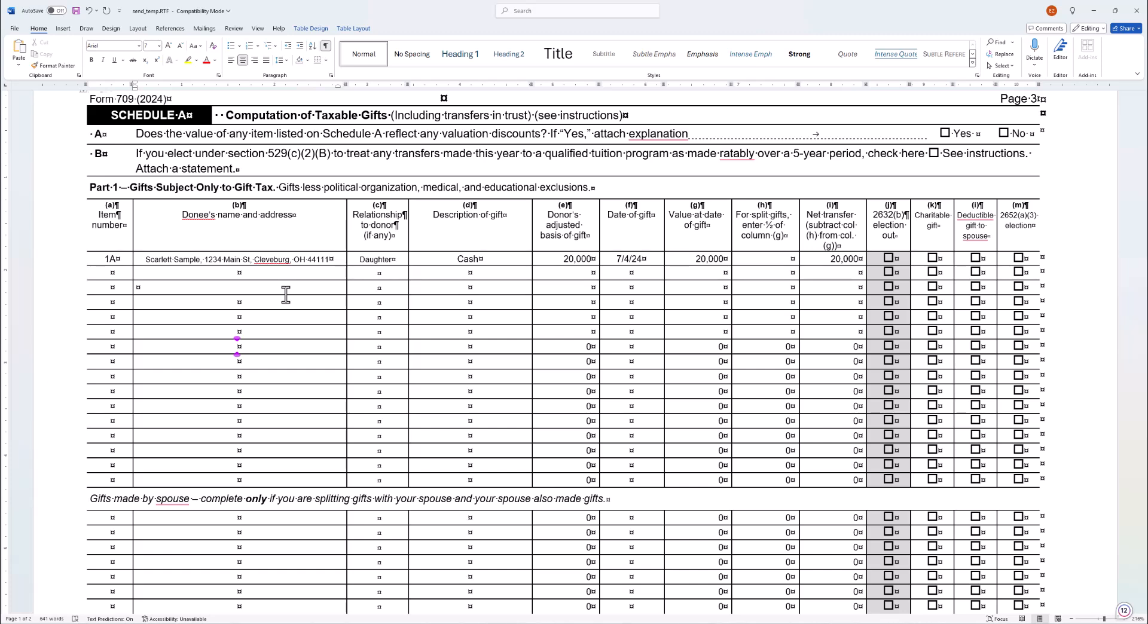
{"action": "scroll", "coordinate": [864, 463], "scroll_direction": "up", "scroll_amount": 1}
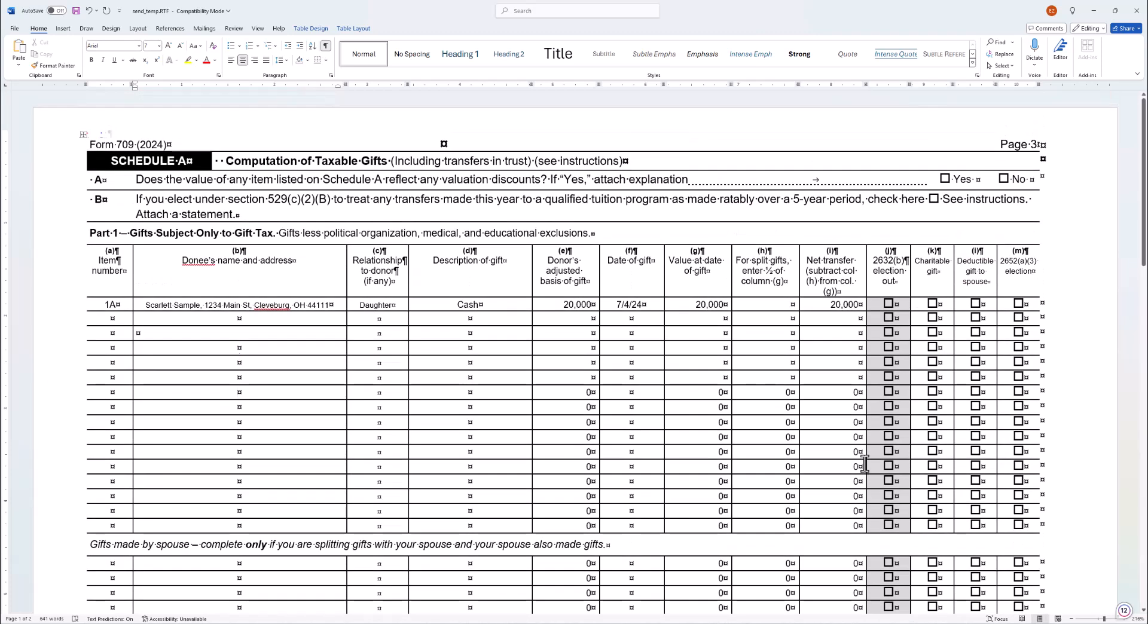
Step: Place the cursor in the blank header cell of Schedule A page 3 and close the preview document without saving
{"action": "left_click", "coordinate": [494, 145]}
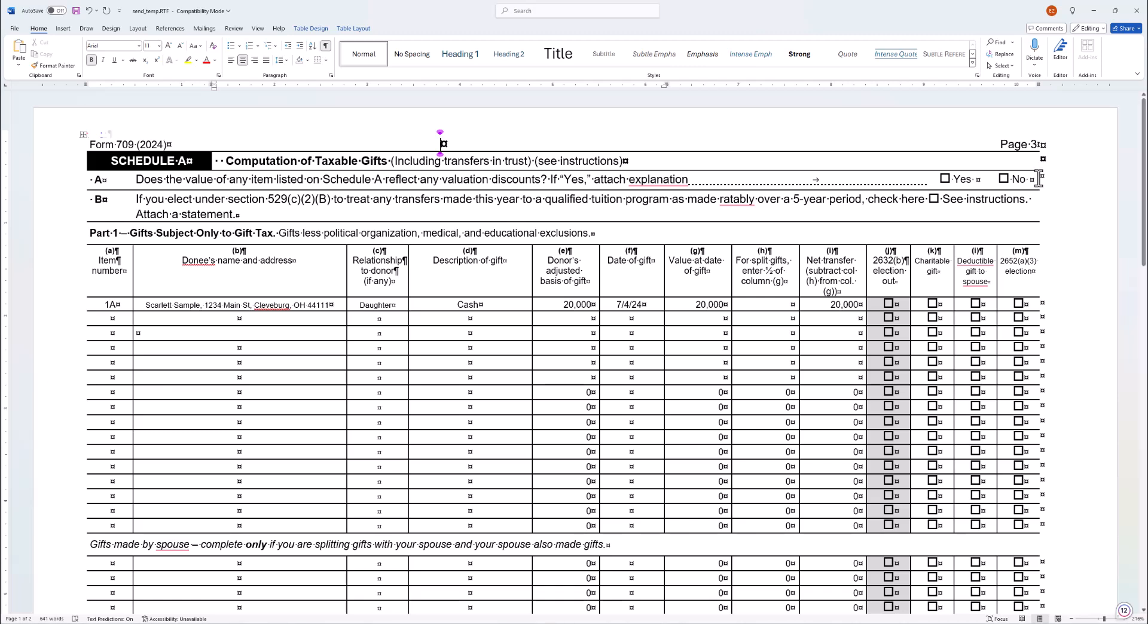
{"action": "left_click", "coordinate": [1137, 11]}
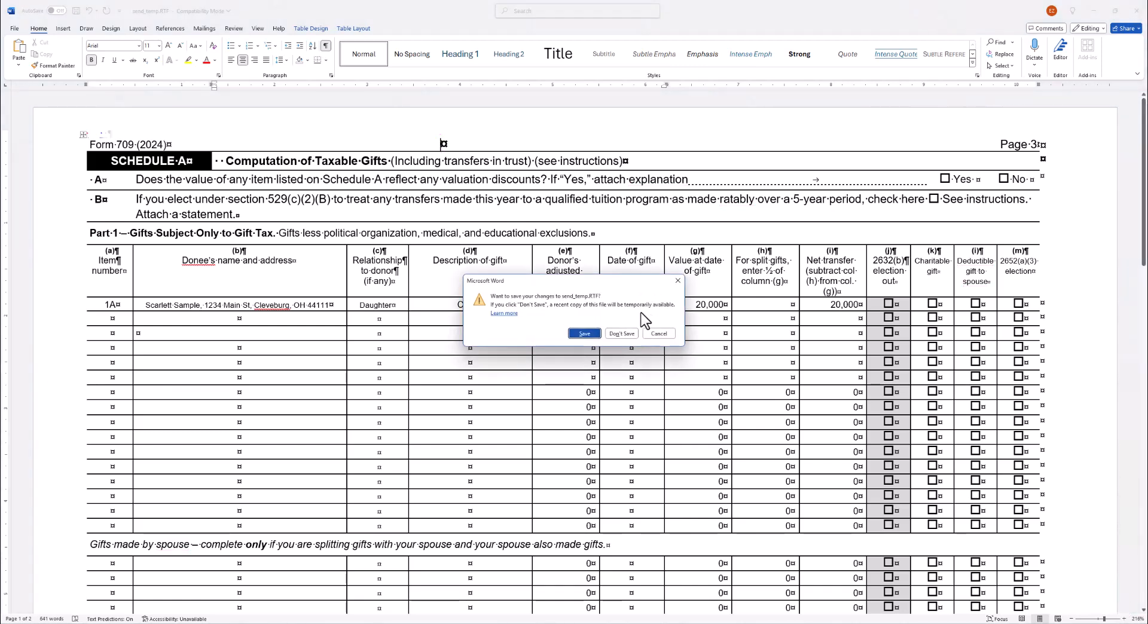
{"action": "left_click", "coordinate": [631, 334]}
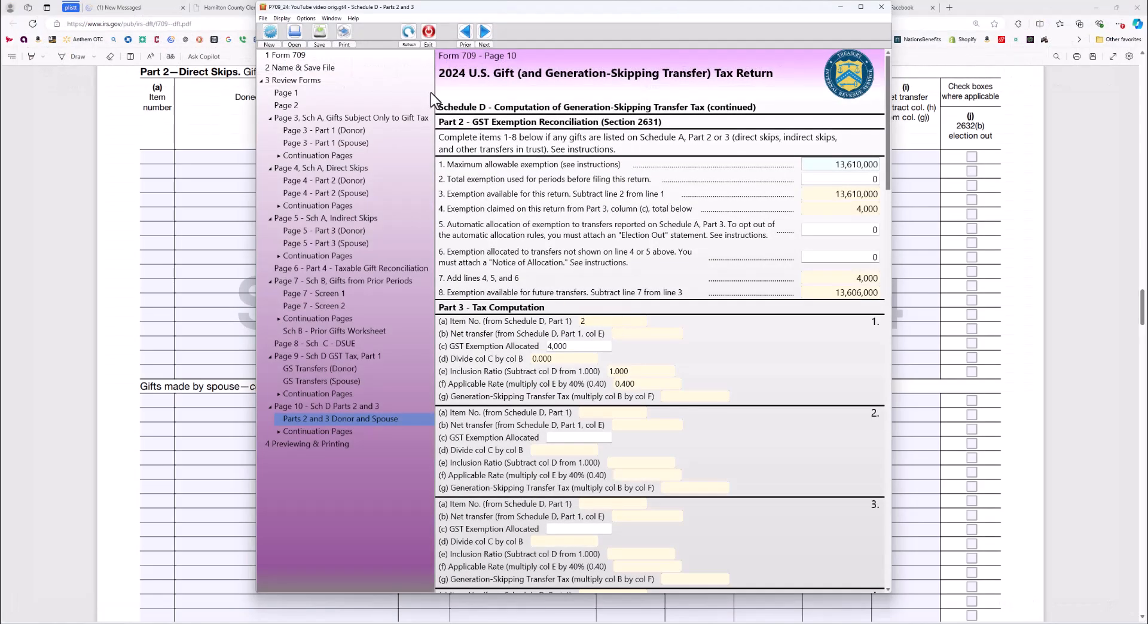
Step: Generate a print preview of U.S. Gift (and GST) Tax - Page 1 and add the heading AMENDED above the form title
{"action": "left_click", "coordinate": [344, 44]}
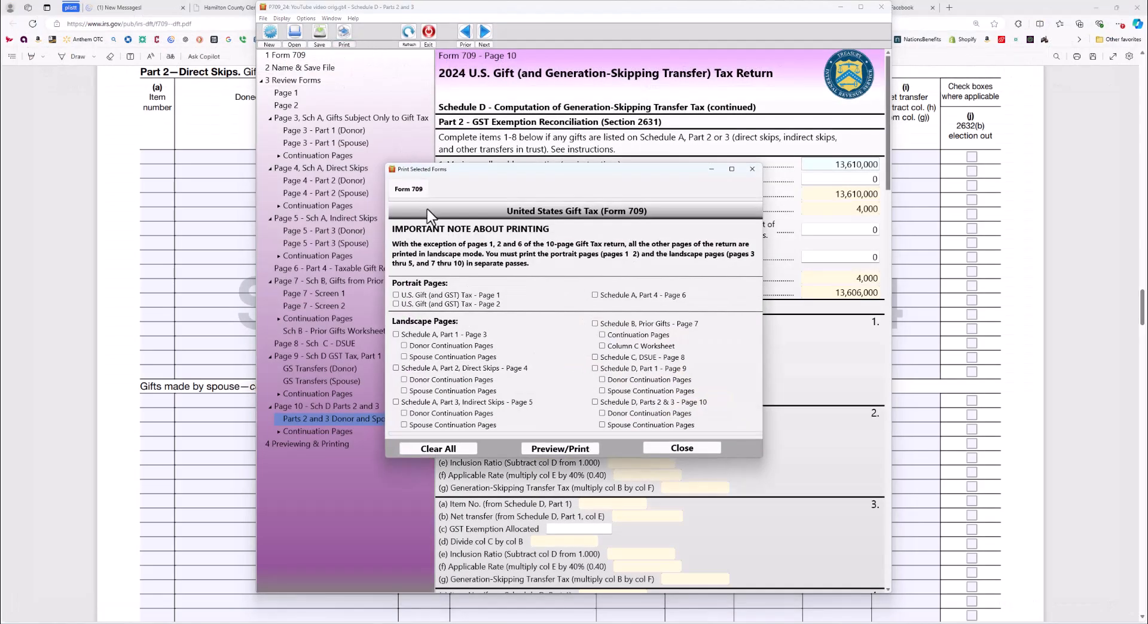
{"action": "left_click", "coordinate": [562, 448]}
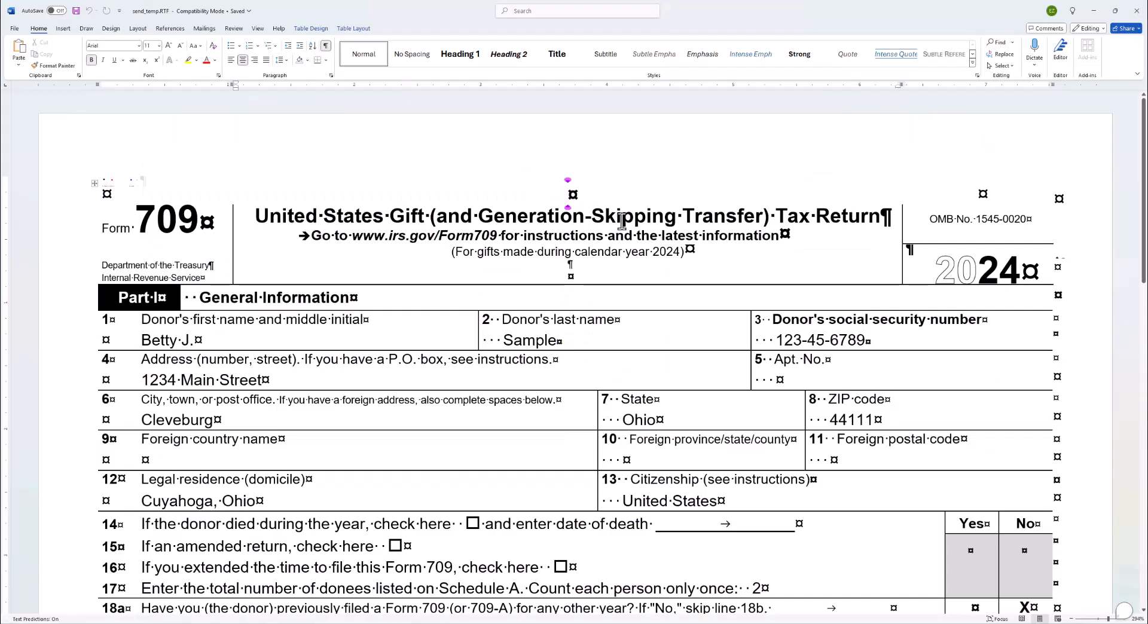
{"action": "type", "text": "MENDED"}
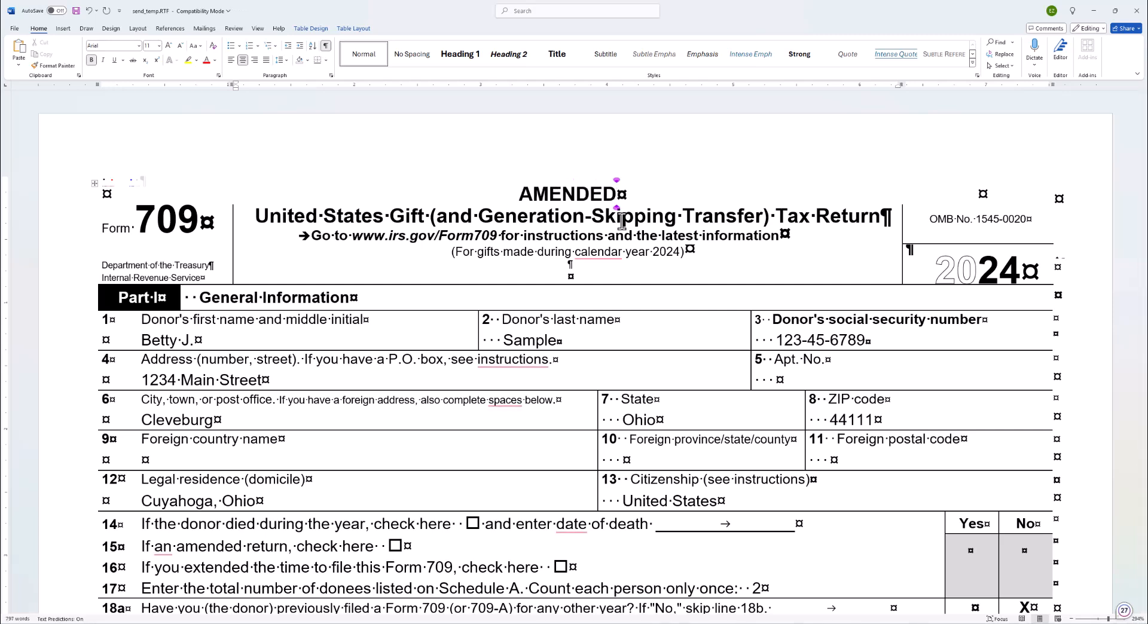
{"action": "left_click", "coordinate": [622, 222]}
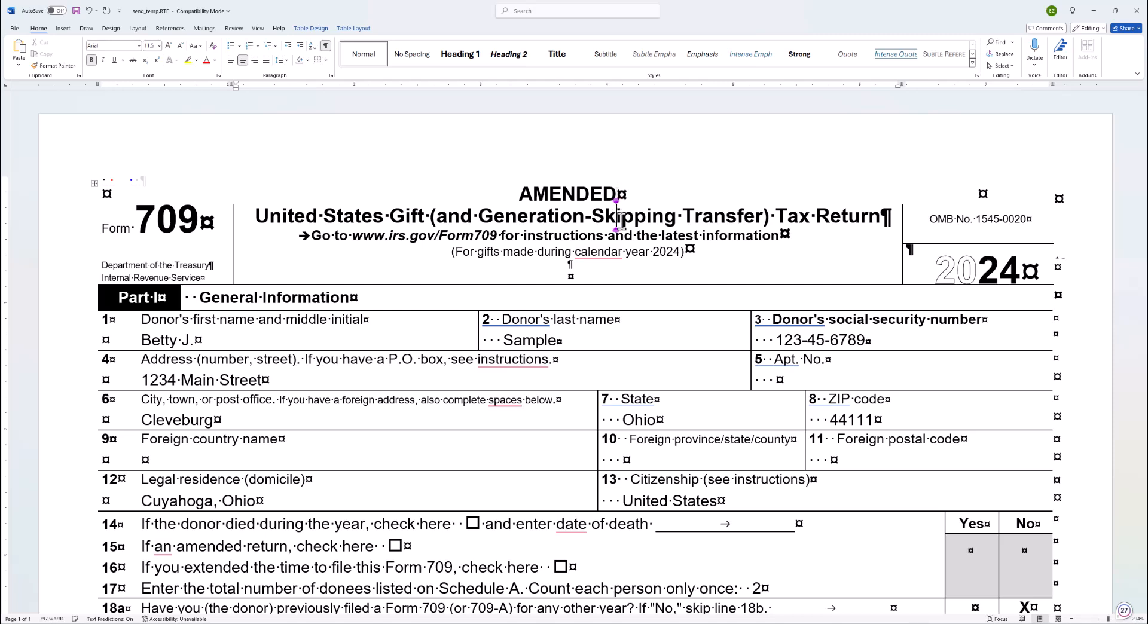